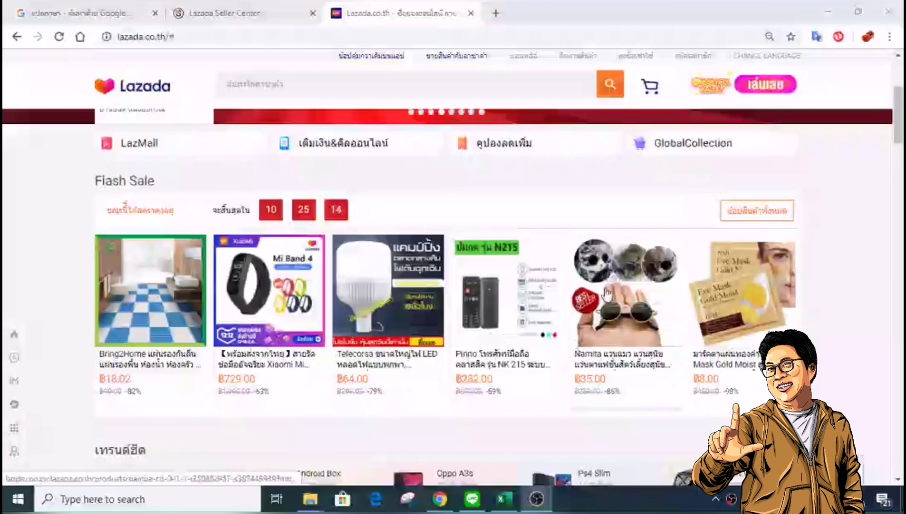
Open the Namita pet glasses from Lazada's Flash Sale, and switch to the Excel cost table to examine its selling price and product cost rows.
click(612, 295)
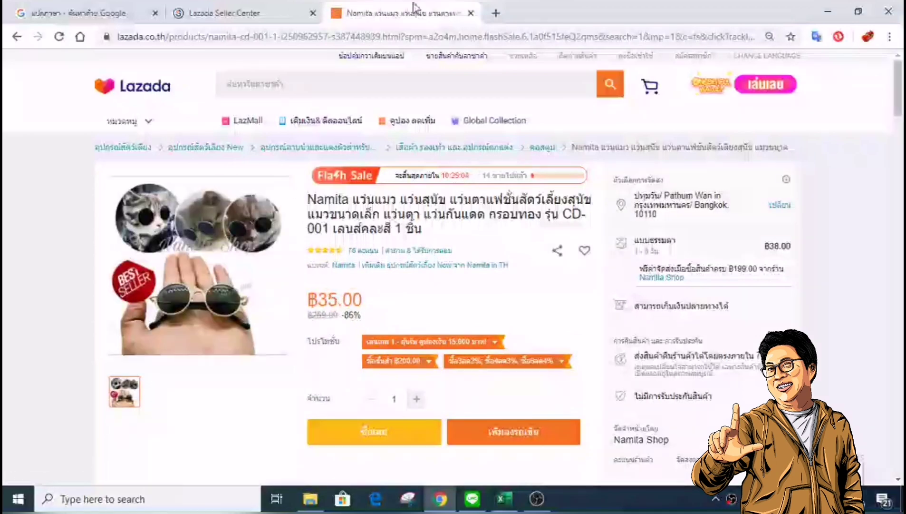
click(504, 498)
click(759, 263)
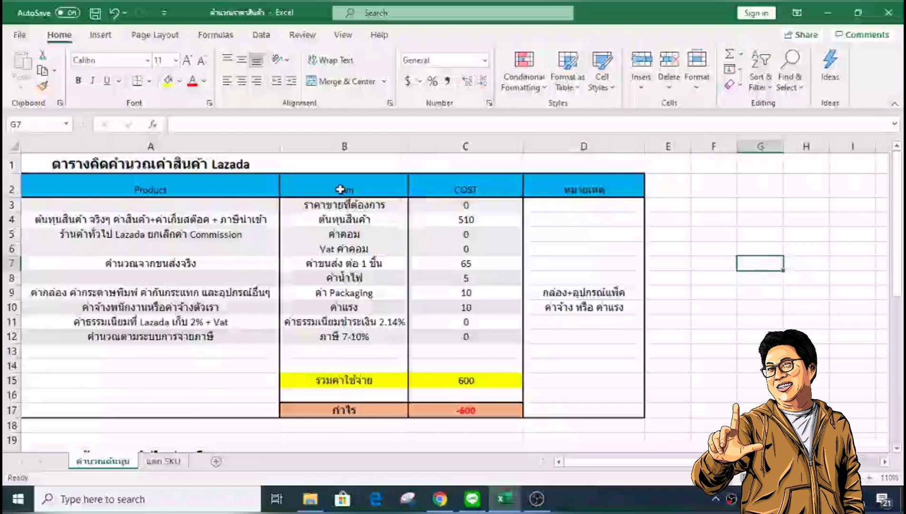
click(356, 192)
click(358, 208)
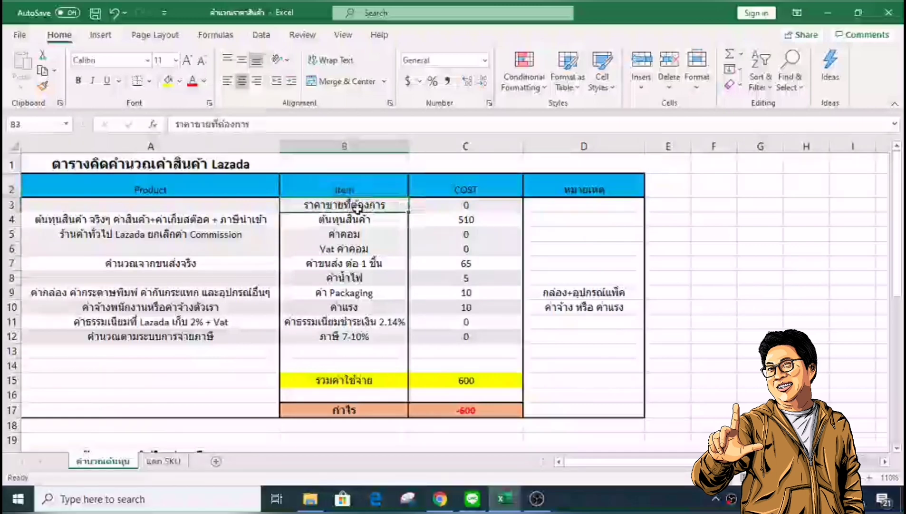
click(363, 217)
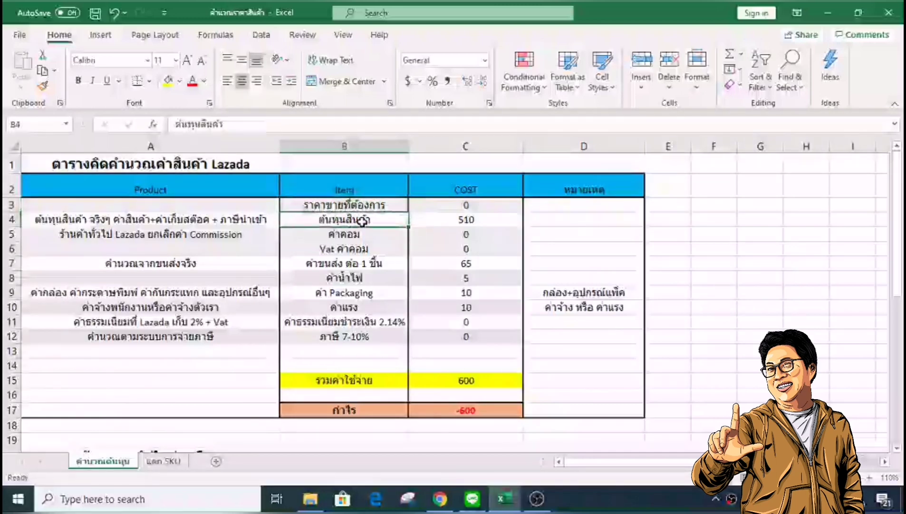
click(363, 205)
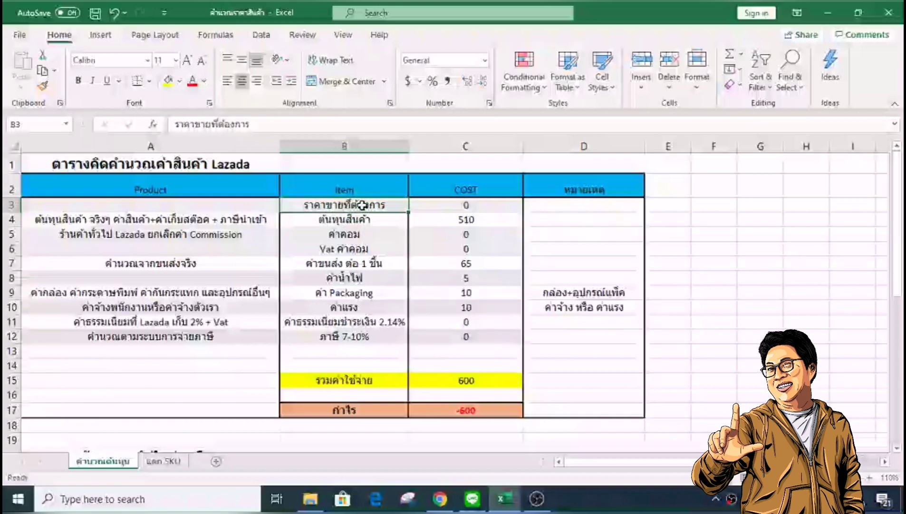
Check the product's price on its Lazada page, and enter 35 as the desired selling price and 20 as the product cost in Excel.
click(440, 499)
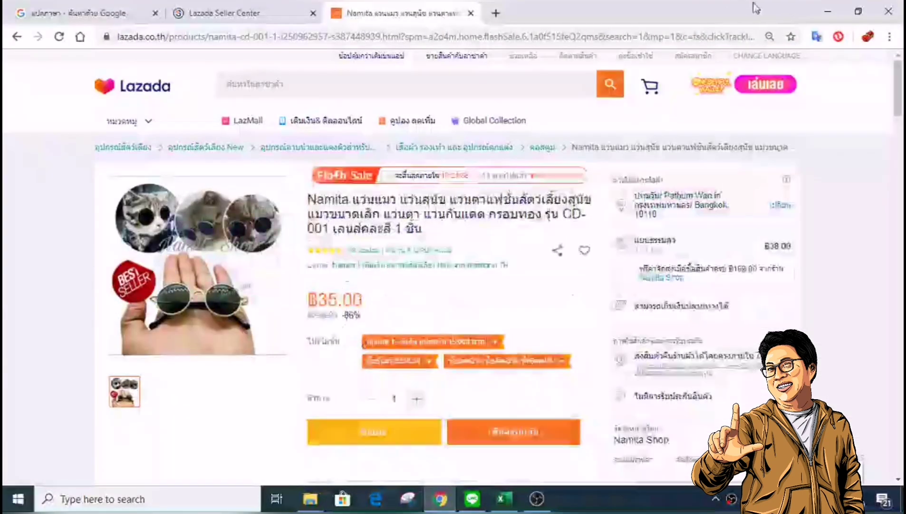
click(828, 11)
click(490, 209)
text(35)
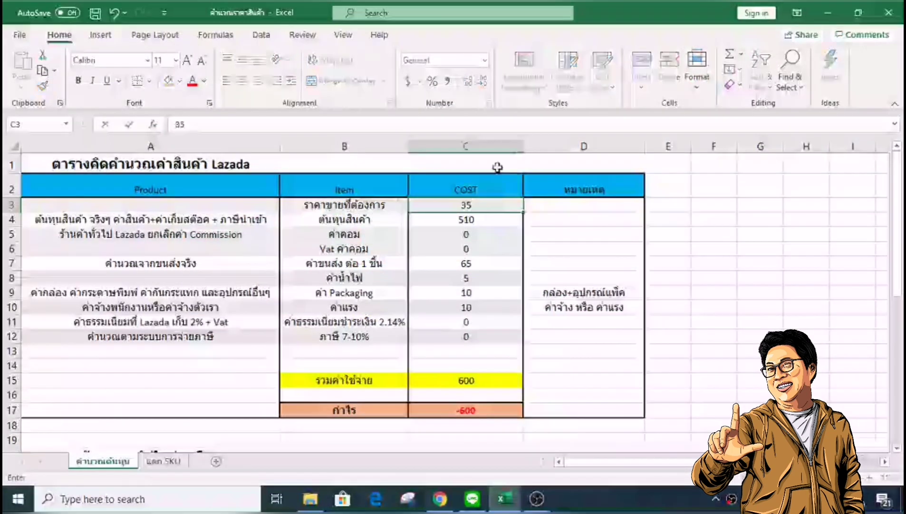
key(Return)
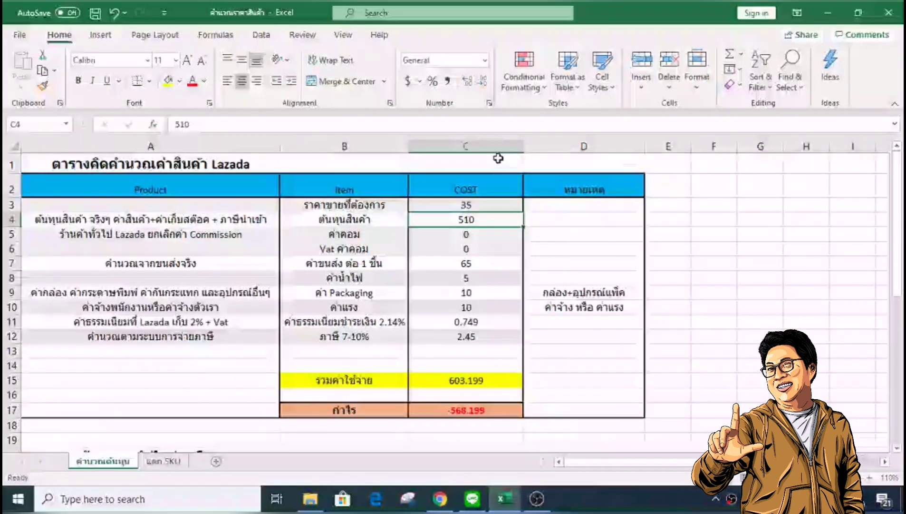
text(20)
key(Return)
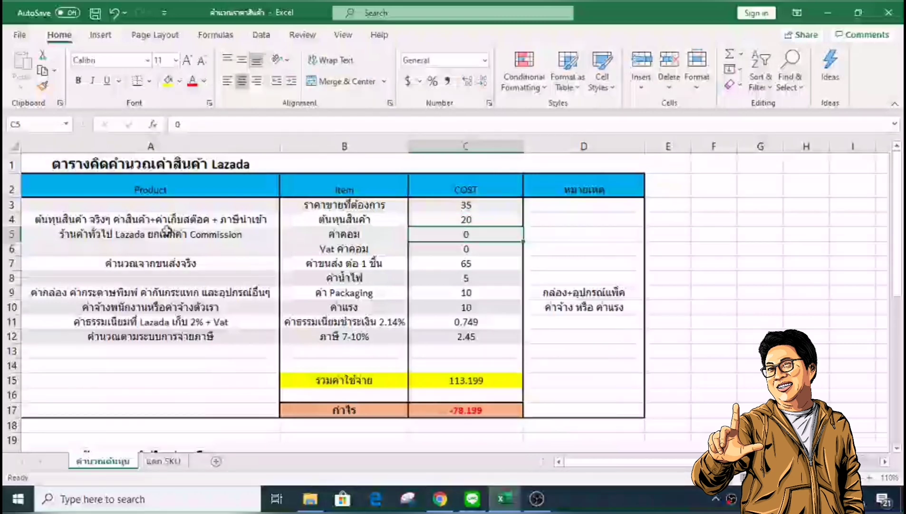
Review the commission rows in the cost table and set the shipping cost per piece in C7 to 0.
click(75, 233)
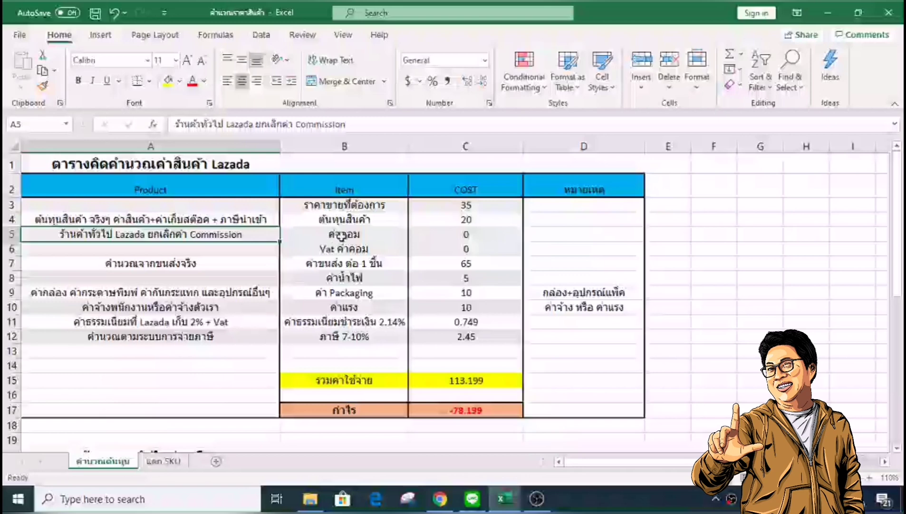
click(468, 233)
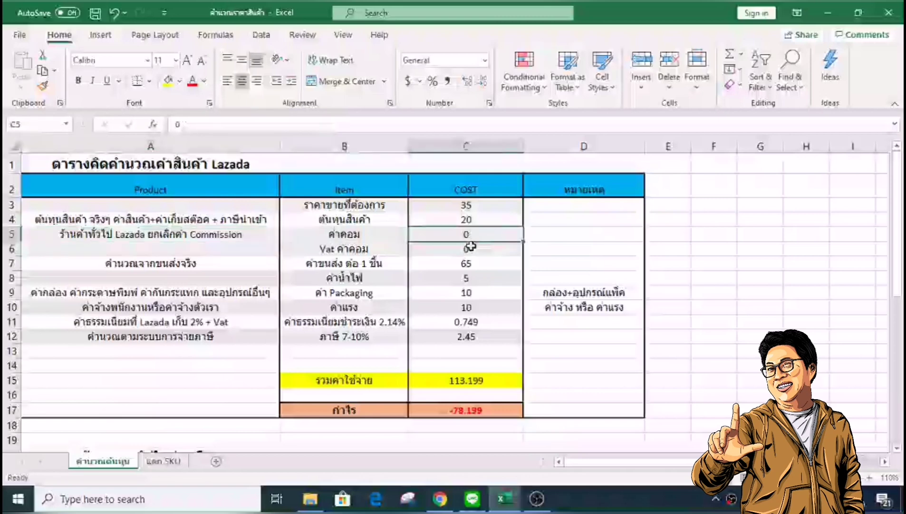
click(376, 261)
click(460, 265)
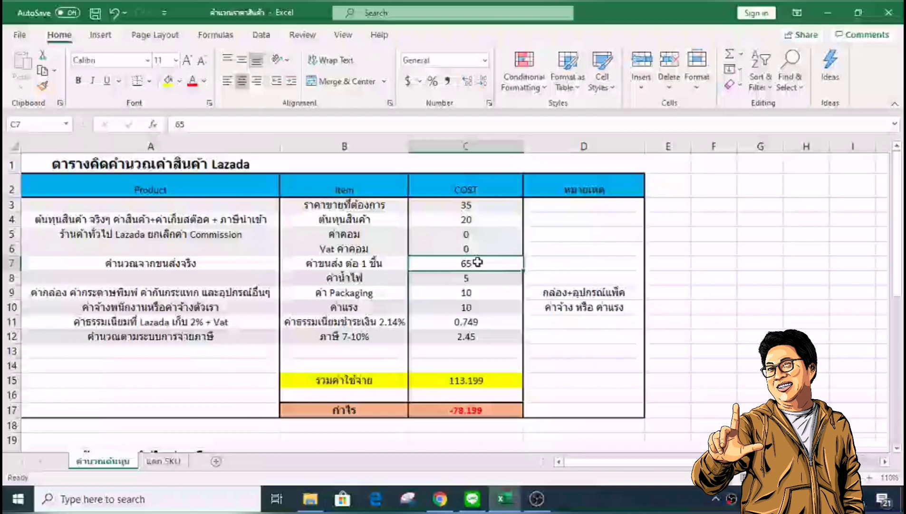
text(0)
key(Return)
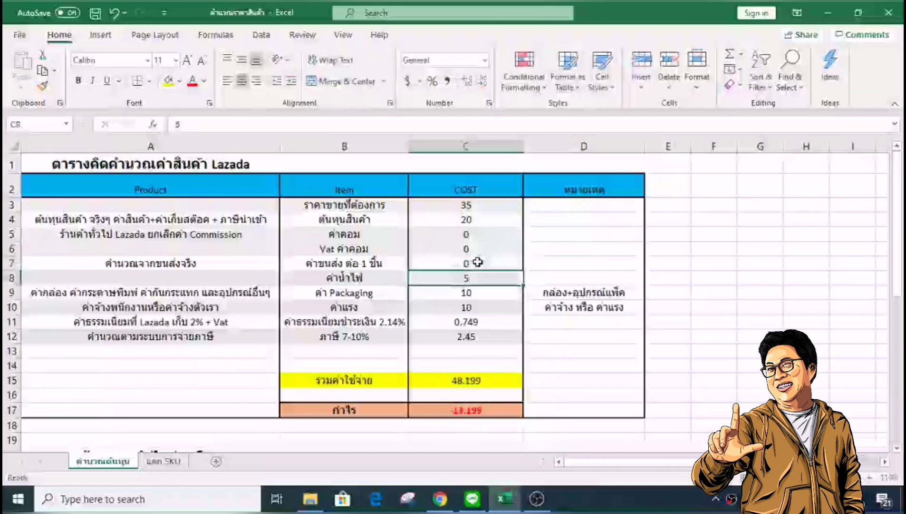
click(477, 261)
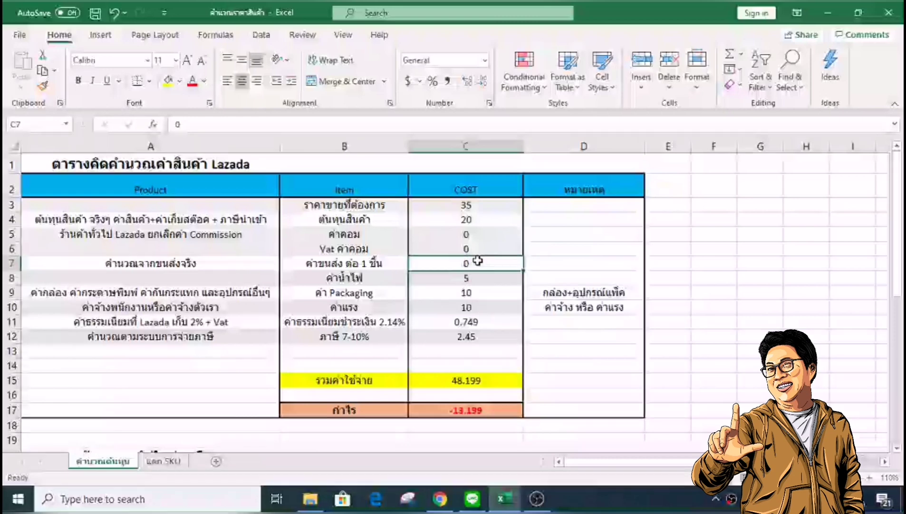
Set the water and electricity cost (ค่าน้ำไฟ) in C8 to 1.
click(478, 278)
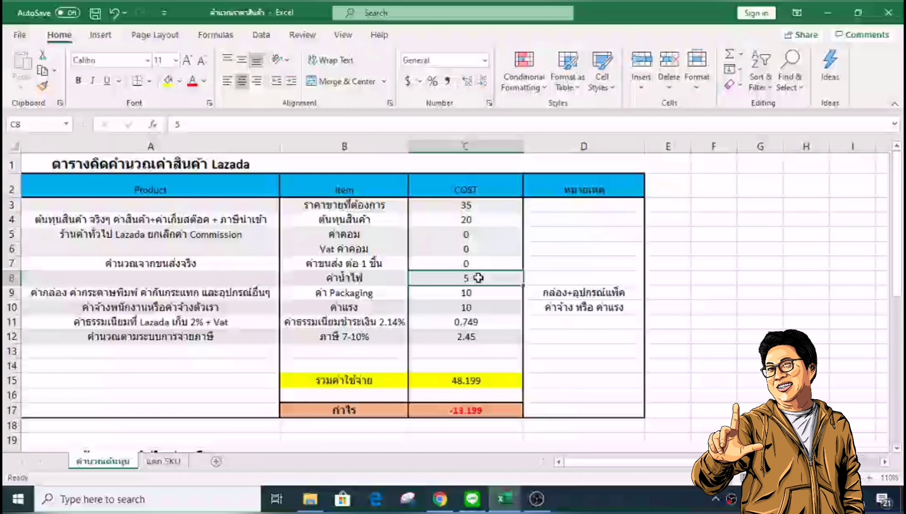
text(1)
key(Return)
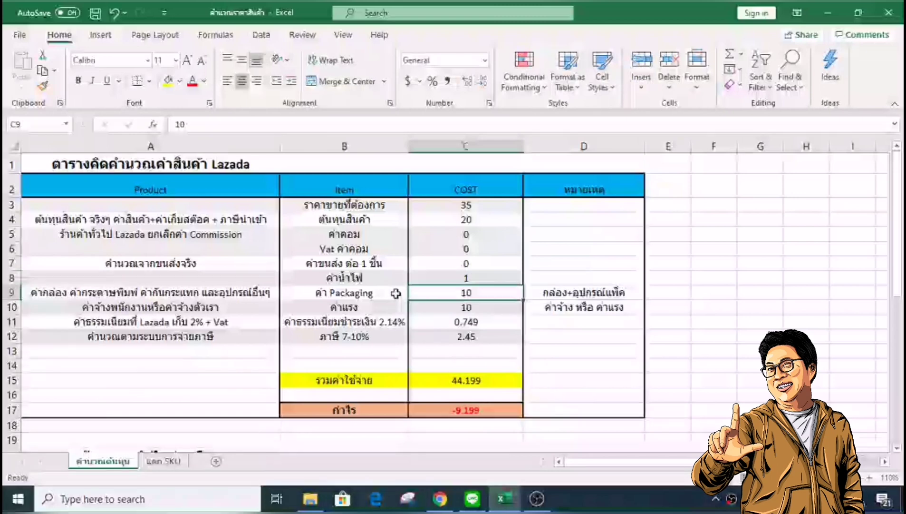
Set the packaging cost in C9 to 5 and the labour cost (ค่าแรง) in C10 to 3.
click(108, 295)
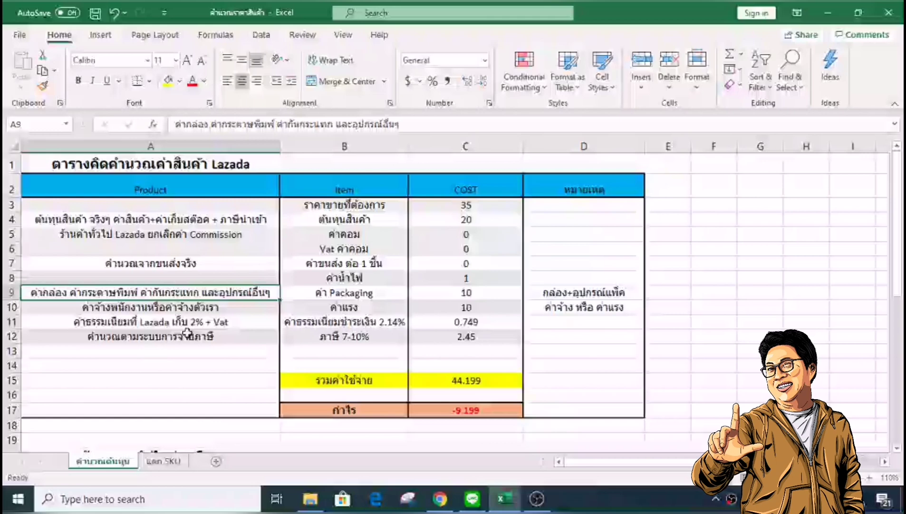
click(478, 292)
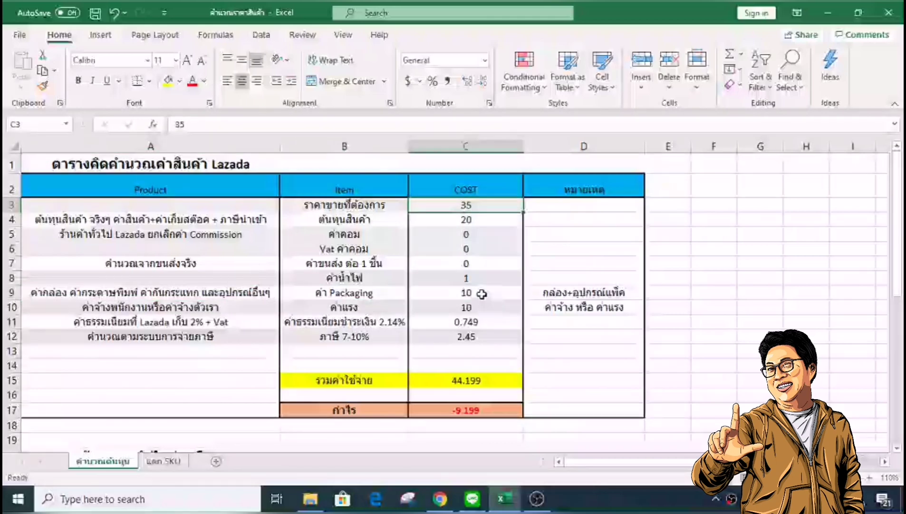
text(5)
key(Return)
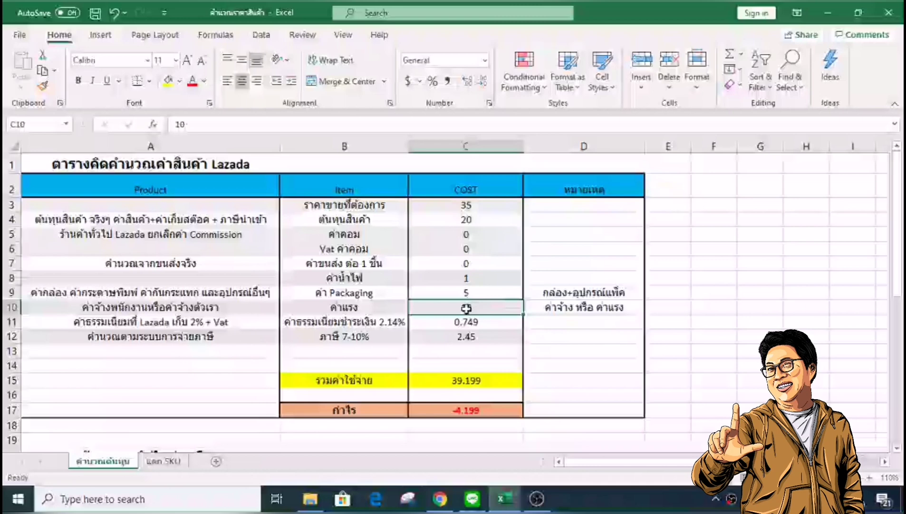
text(3)
key(Return)
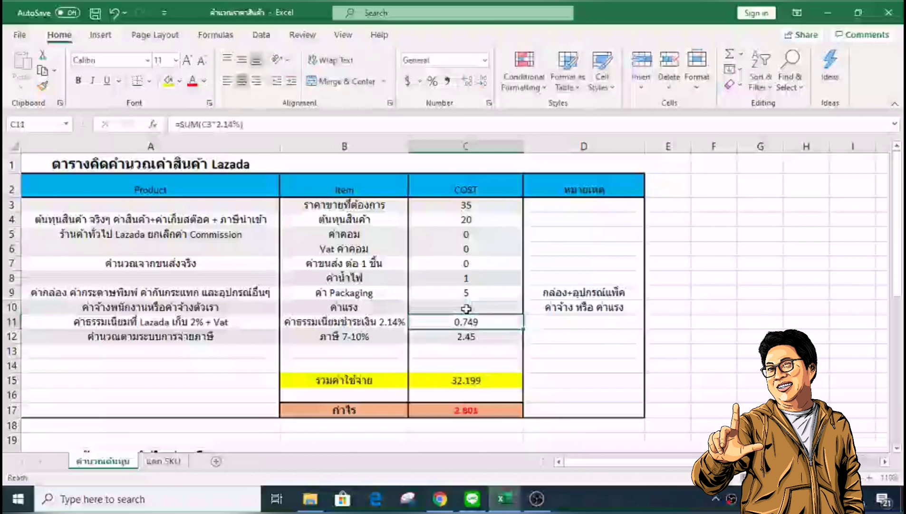
Examine the 2.14% payment fee row and its formula against the selling price and shipping rows.
click(143, 321)
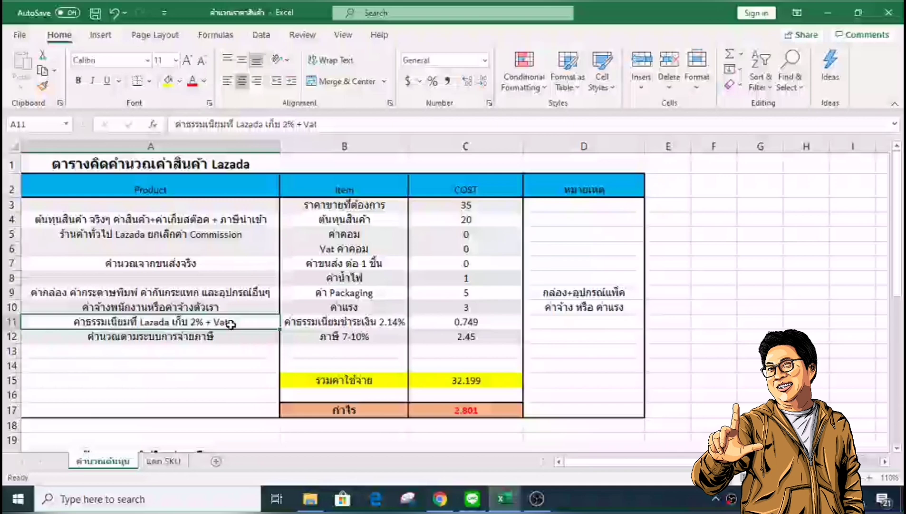
click(441, 202)
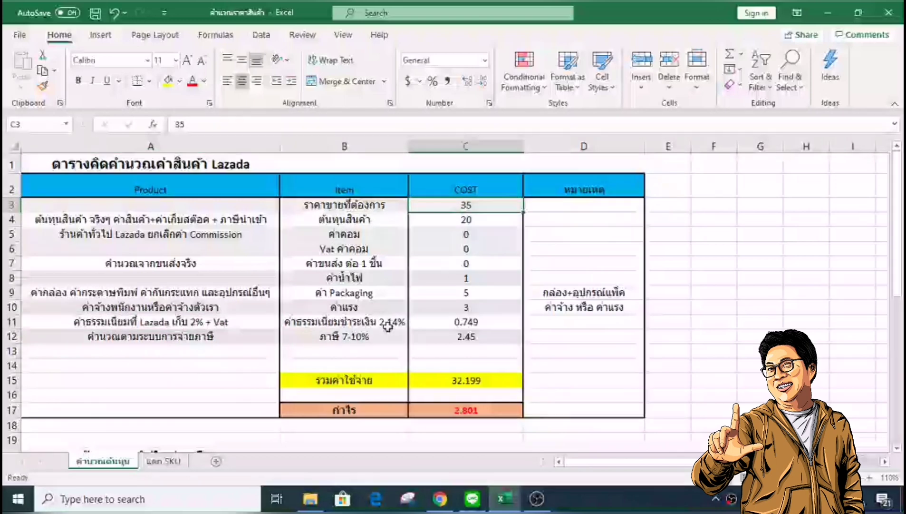
click(464, 323)
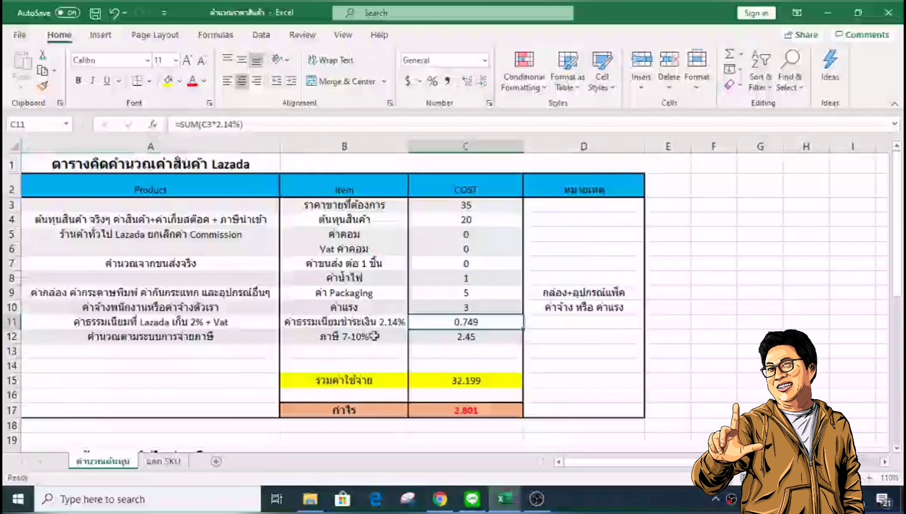
click(356, 263)
click(388, 322)
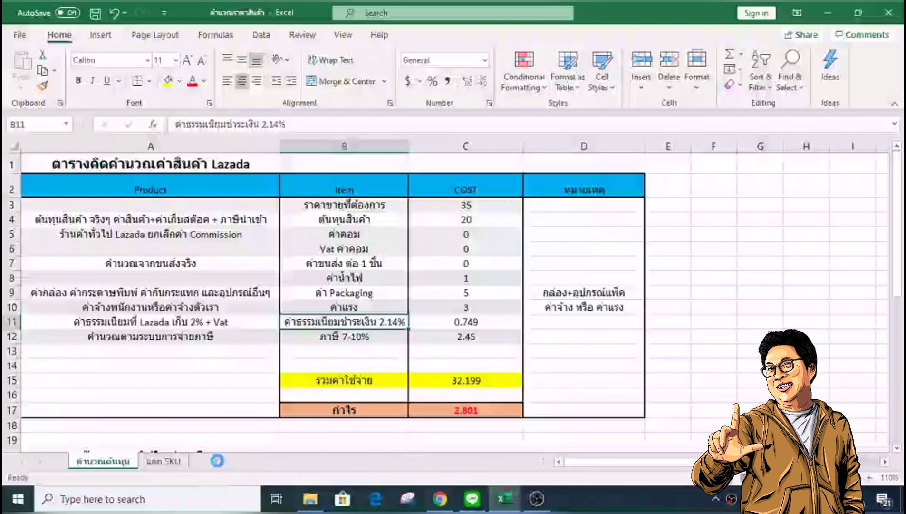
Add a new worksheet to the workbook and enter 1000 in cell G6 as a sample order amount.
click(216, 461)
click(333, 239)
click(299, 225)
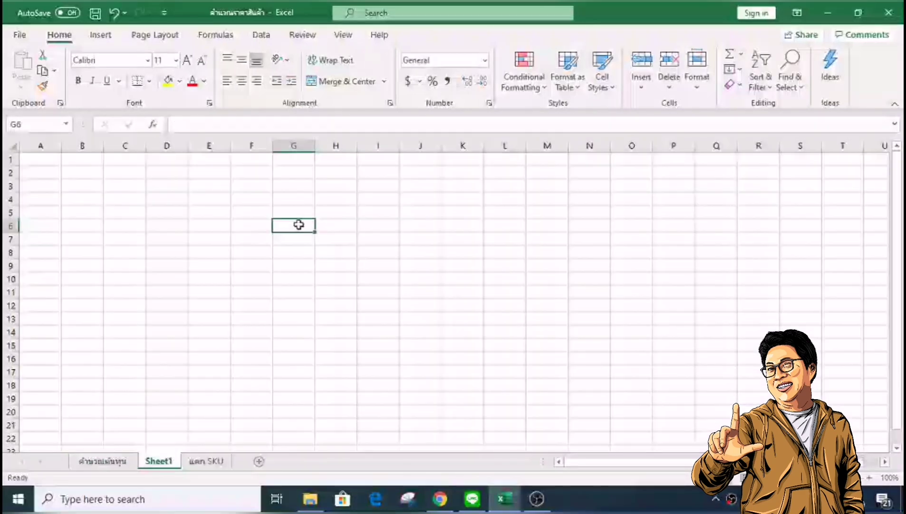
text(1000)
key(Return)
click(299, 225)
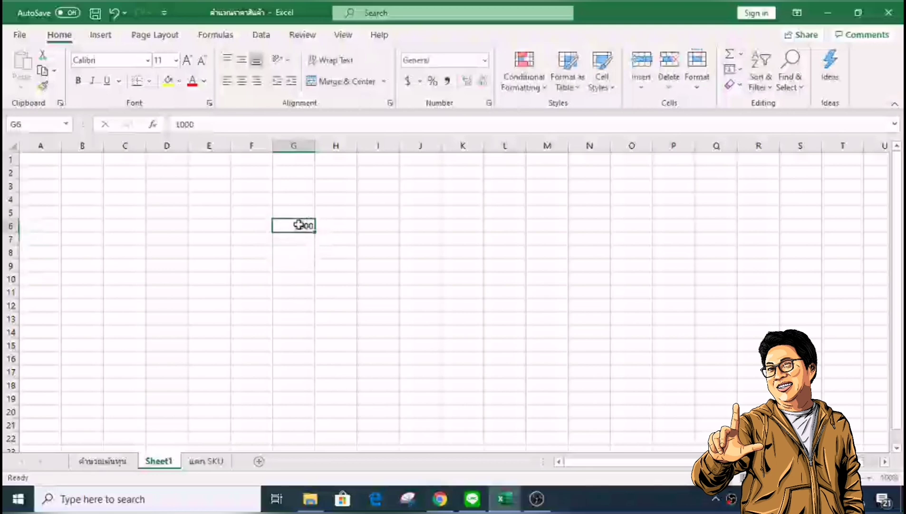
click(336, 225)
text(o;,8l:)
key(BackSpace)
key(BackSpace)
key(BackSpace)
key(BackSpace)
key(BackSpace)
key(BackSpace)
text(l:,8jk-olj')
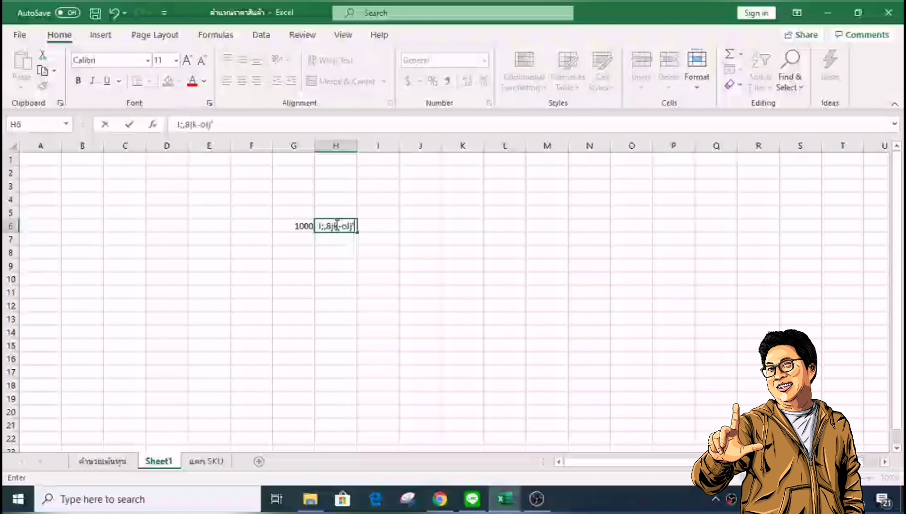
key(BackSpace)
key(BackSpace)
key(BackSpace)
key(BackSpace)
key(BackSpace)
key(BackSpace)
key(BackSpace)
key(BackSpace)
key(BackSpace)
key(BackSpace)
key(BackSpace)
Label the amount in H6 as รวมค่าขนส่ง and widen column H to fit the text.
text(รว)
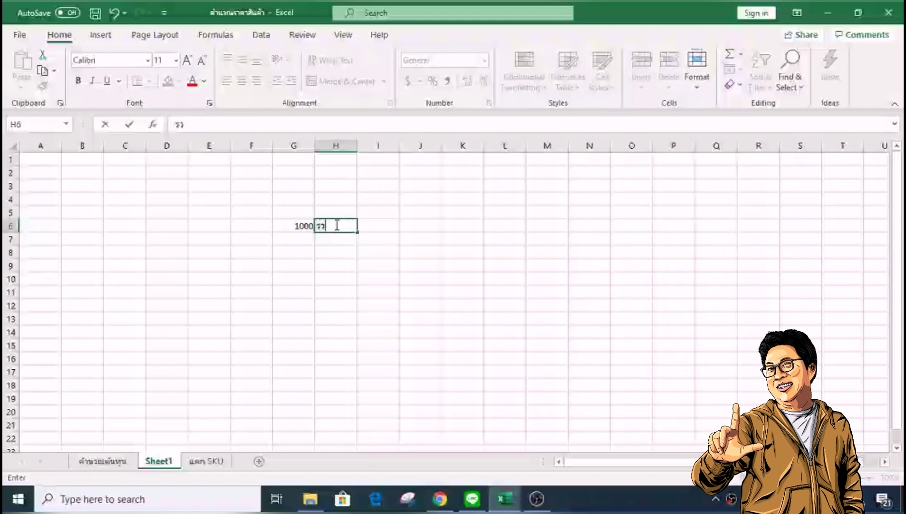
text(มค่าขนส่ง)
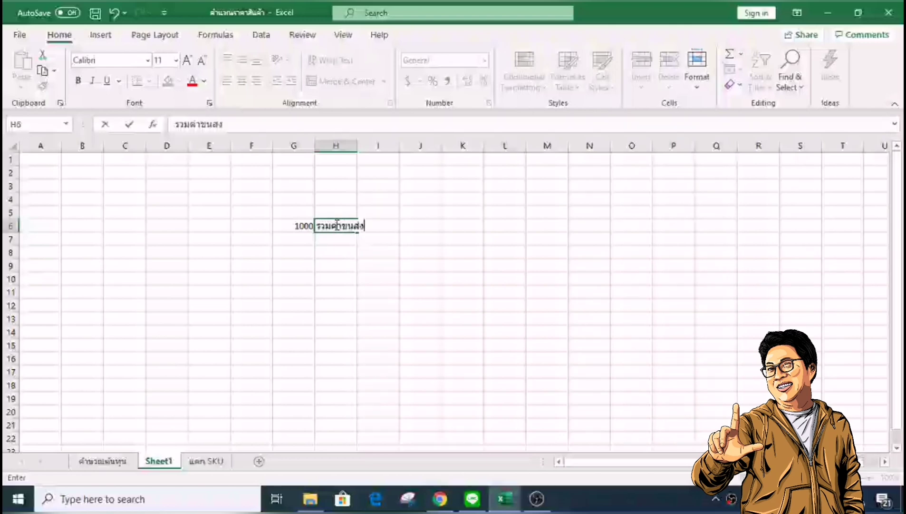
key(Return)
click(376, 225)
click(345, 224)
drag(357, 146, 381, 151)
Calculate the payment fee on the sample amount in G7 with the formula =G6*2.14%.
click(298, 241)
text(=)
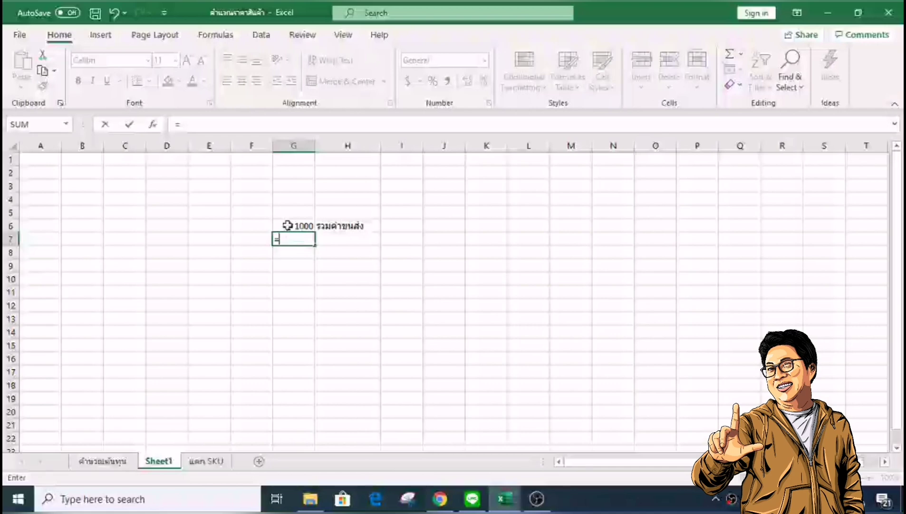
click(288, 226)
text(*2.14)
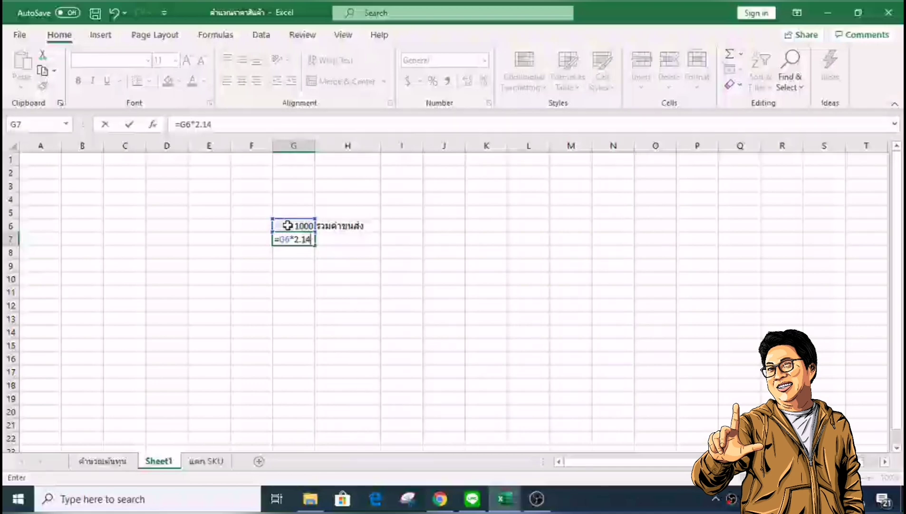
text(%)
key(Return)
click(304, 240)
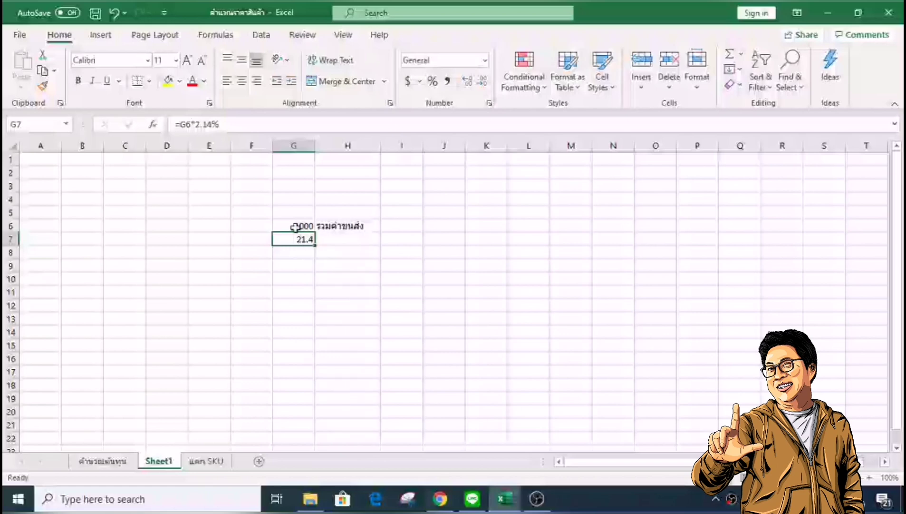
Enter 500+50 in cell G9 as a second sample order of product price plus shipping.
click(299, 265)
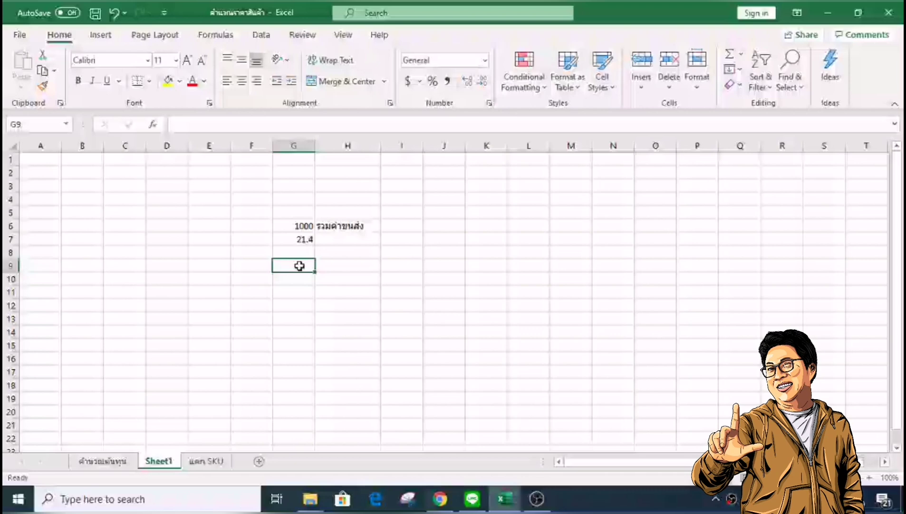
text(500+)
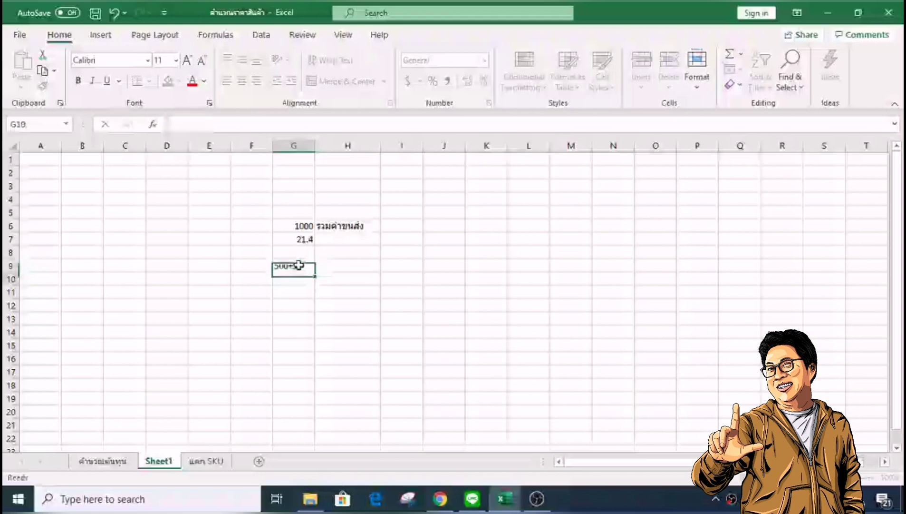
key(Return)
click(300, 265)
key(F2)
key(BackSpace)
text(0)
click(326, 265)
click(288, 284)
Enter the combined amount 550 in H9 beside the second sample order.
click(352, 267)
text(550)
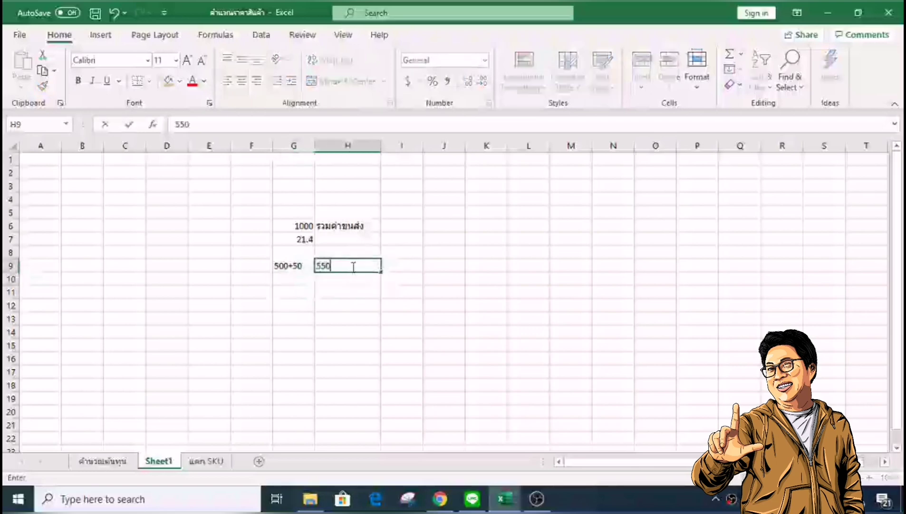
key(Return)
key(ctrl+shift+plus)
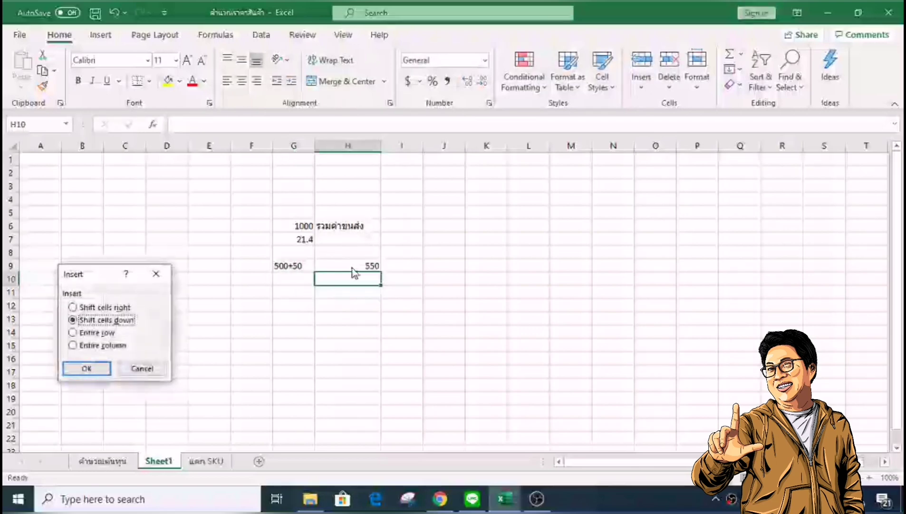
click(156, 274)
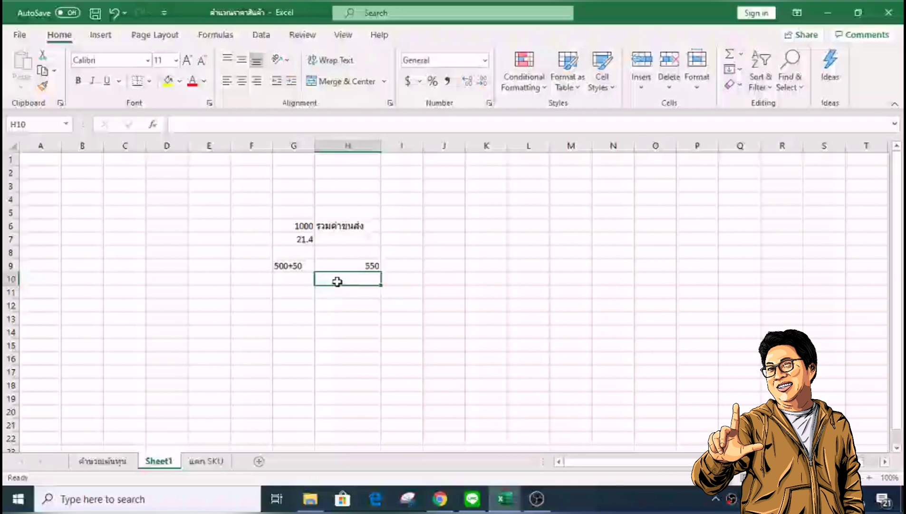
Calculate the payment fee on the combined amount in H10 with the formula =H9*2.14%.
text(=)
click(352, 266)
text(-)
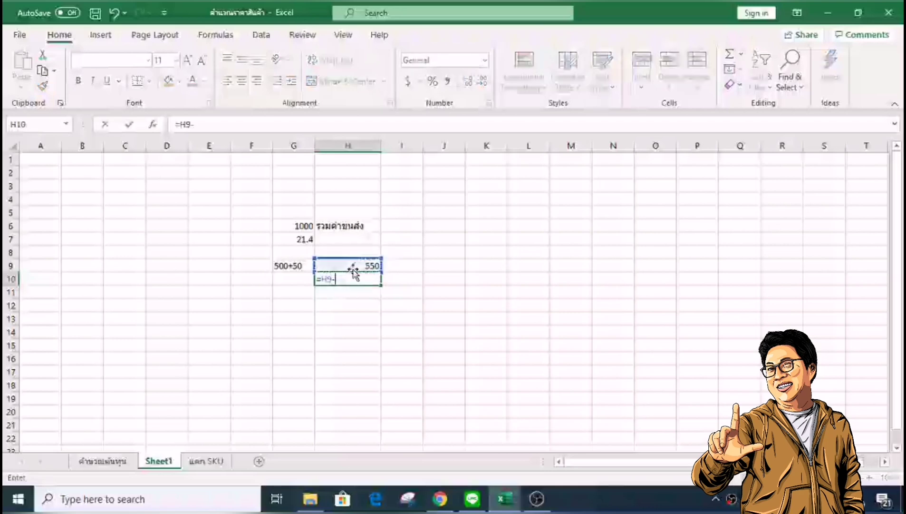
key(BackSpace)
text(*2.14%)
key(Return)
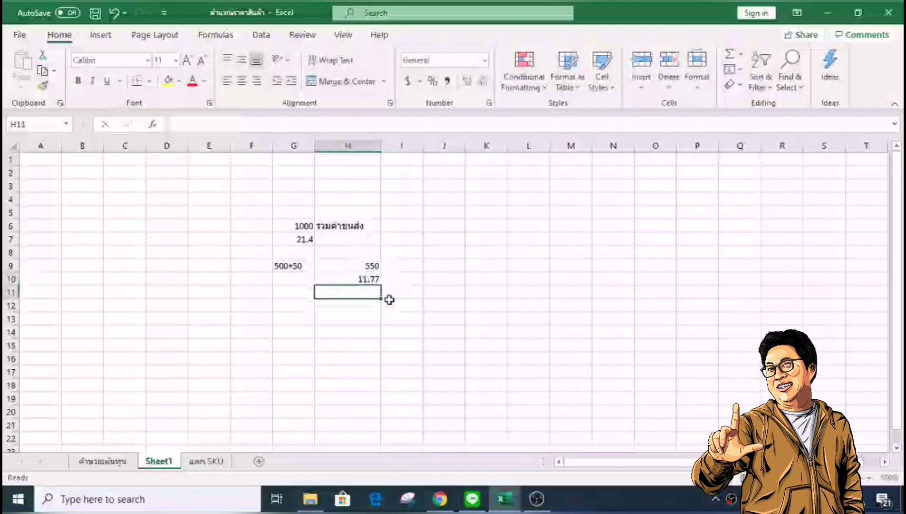
click(372, 268)
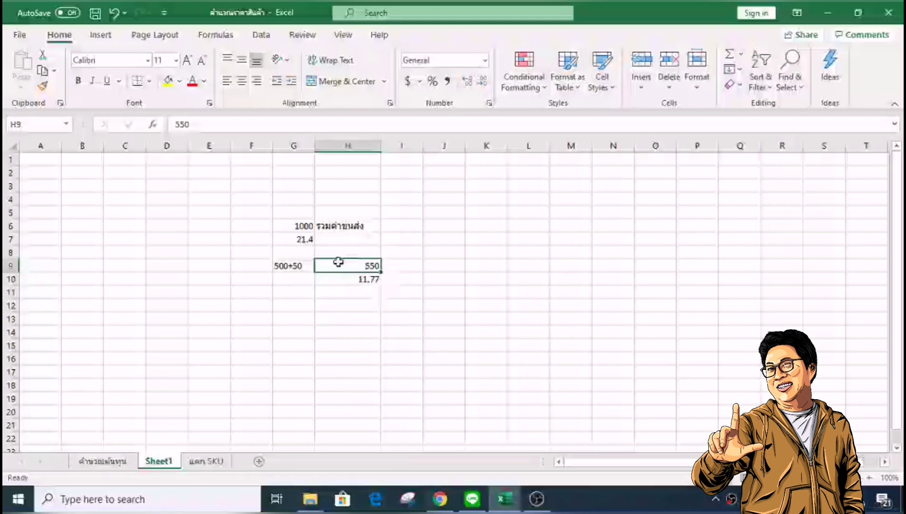
Return to the คำนวณต้นทุน sheet and compare its selling price with the Lazada product page in Chrome, and review the product cost row.
click(129, 464)
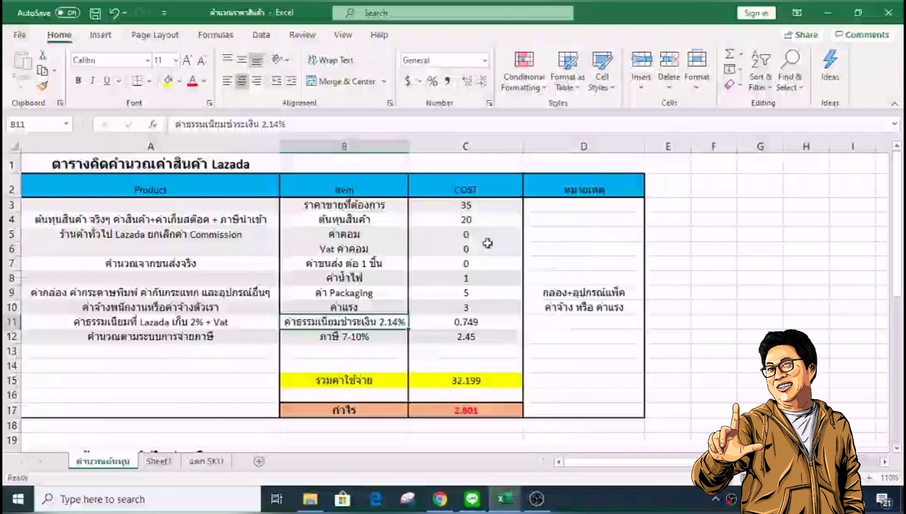
click(473, 205)
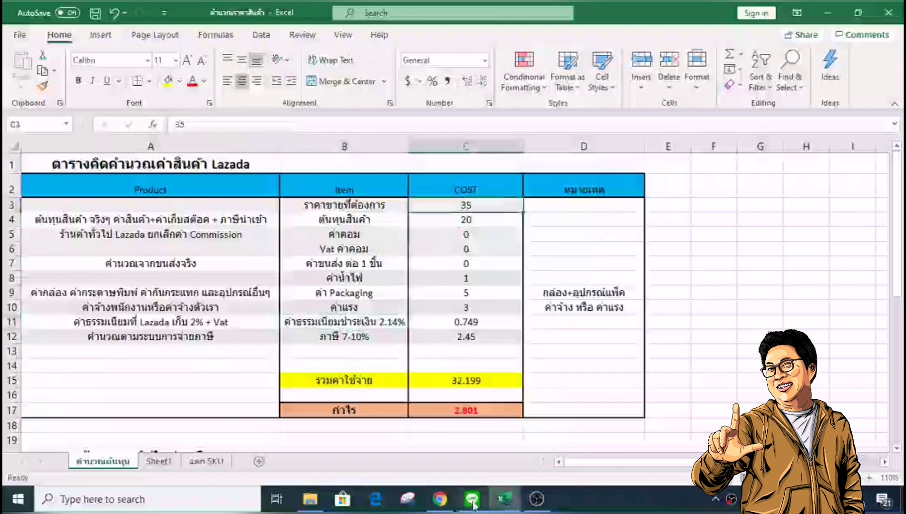
click(440, 499)
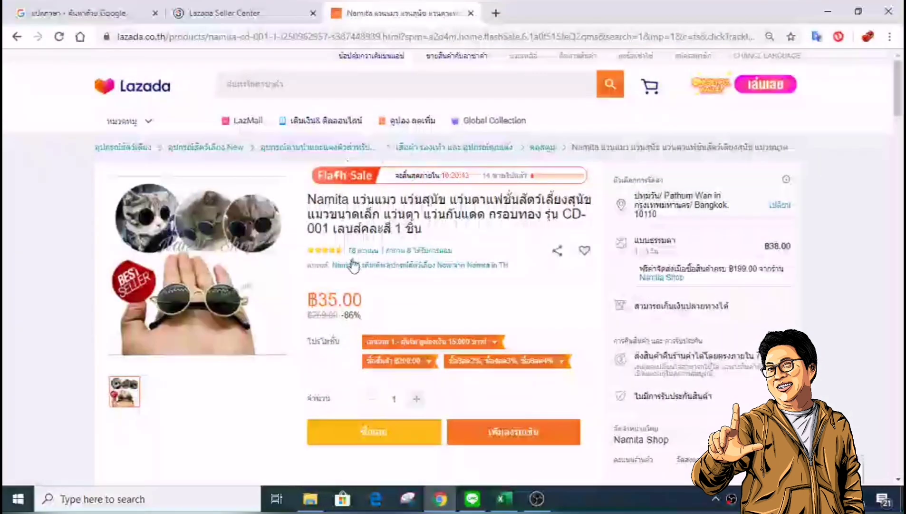
click(828, 11)
click(478, 222)
click(62, 219)
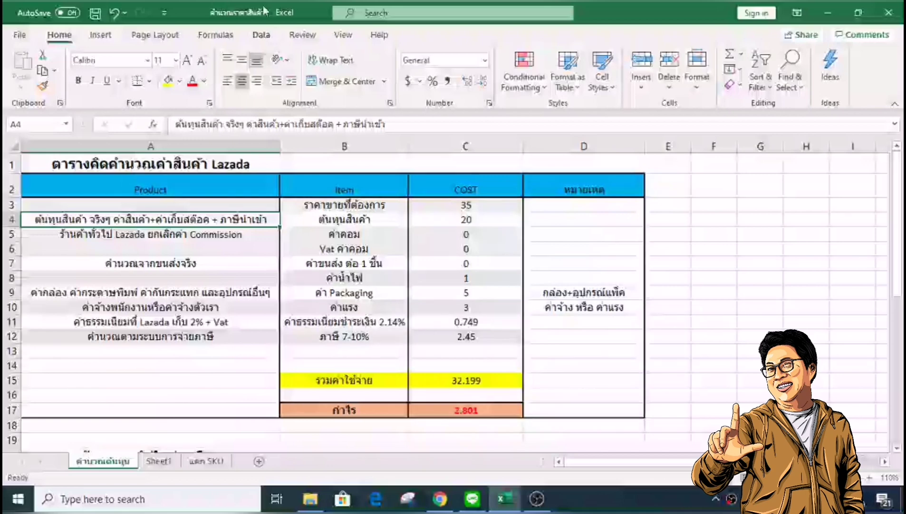
click(466, 221)
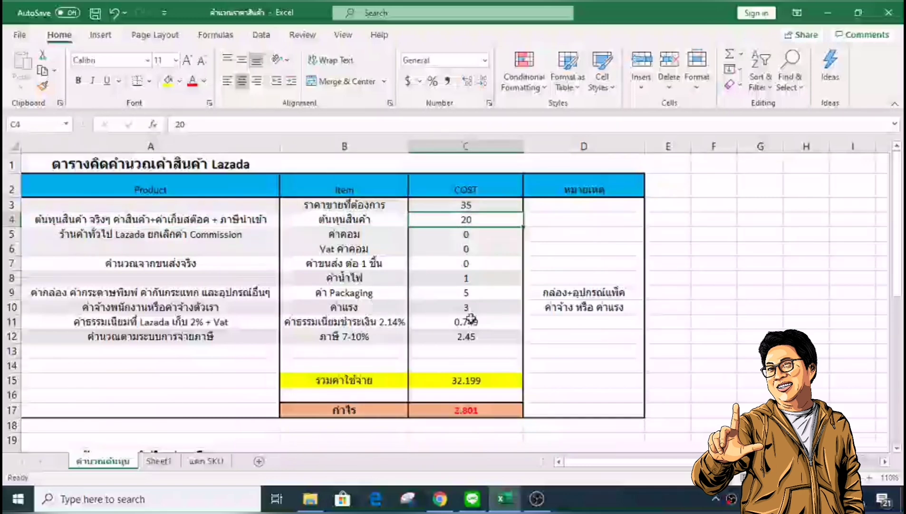
Examine the 2.14% payment fee formula and the ภาษี 7-10% tax row with its description and formula.
click(406, 321)
click(467, 322)
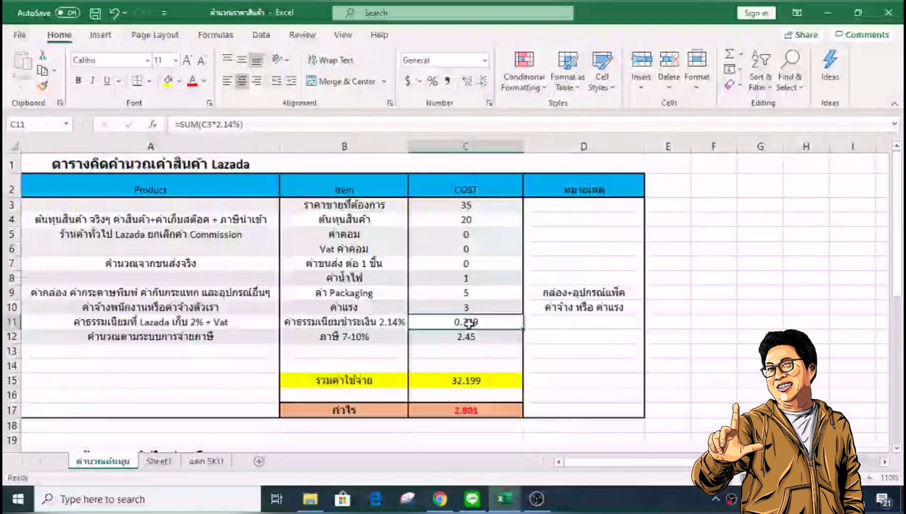
click(114, 337)
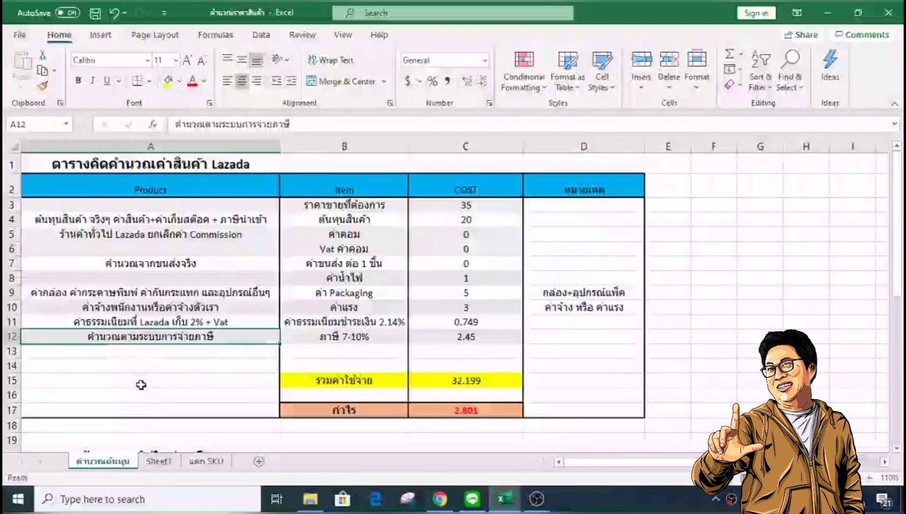
click(460, 337)
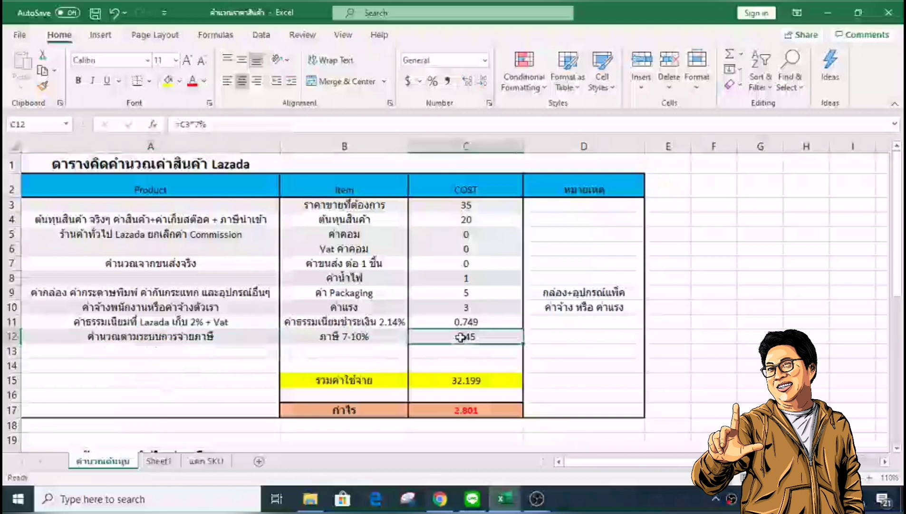
click(170, 336)
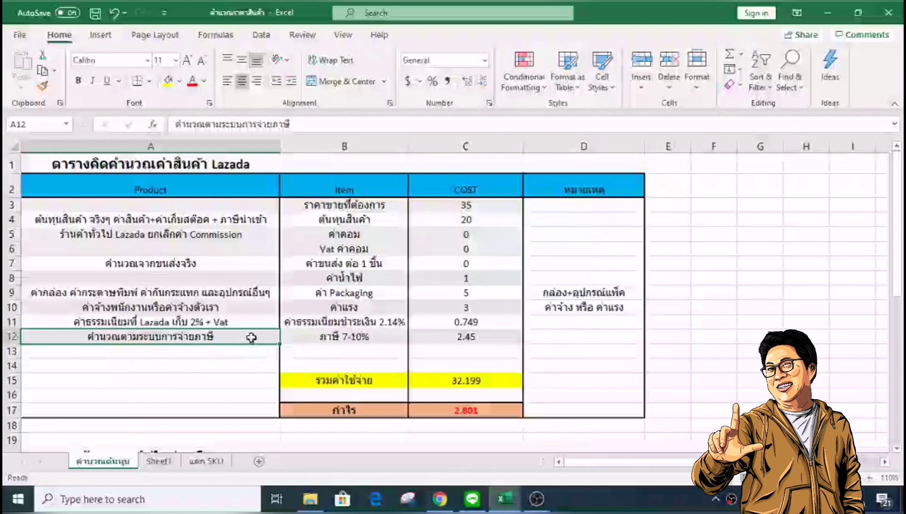
click(466, 336)
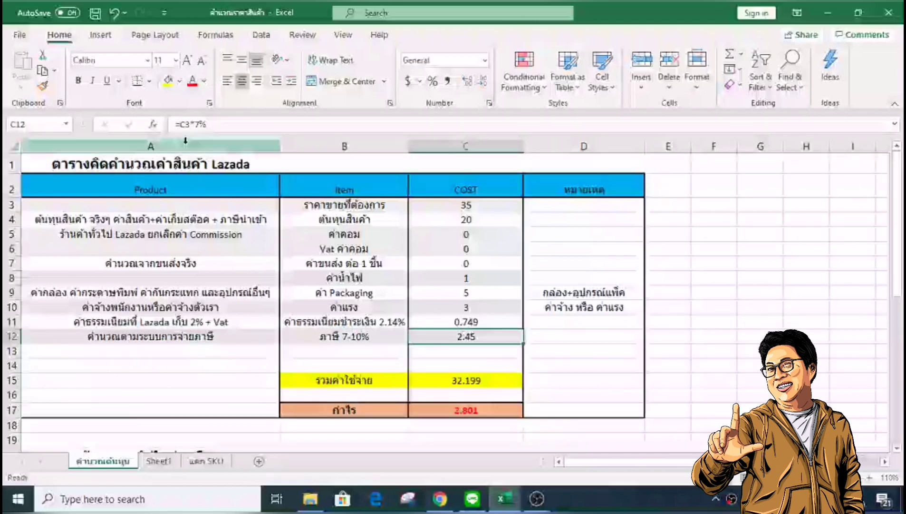
click(448, 357)
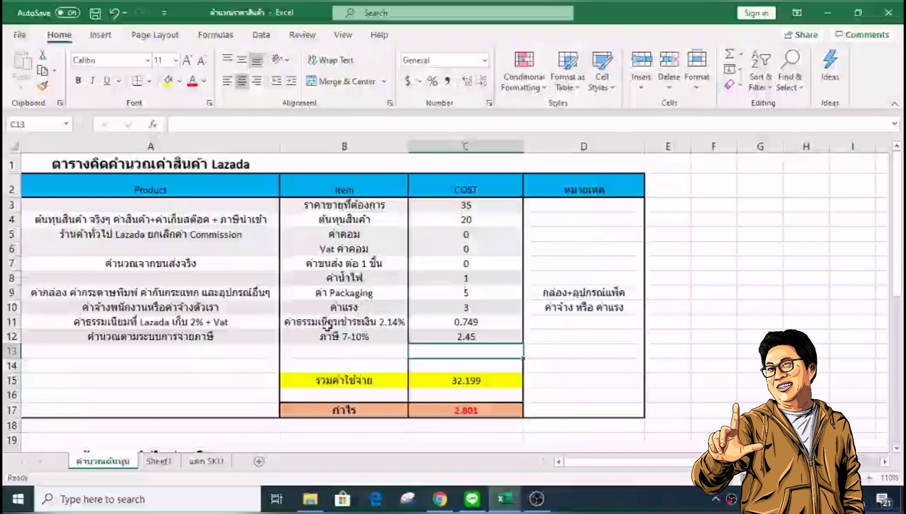
Examine how the total expenses in C15 and the profit in C17 are calculated from the selling price and cost rows.
click(471, 383)
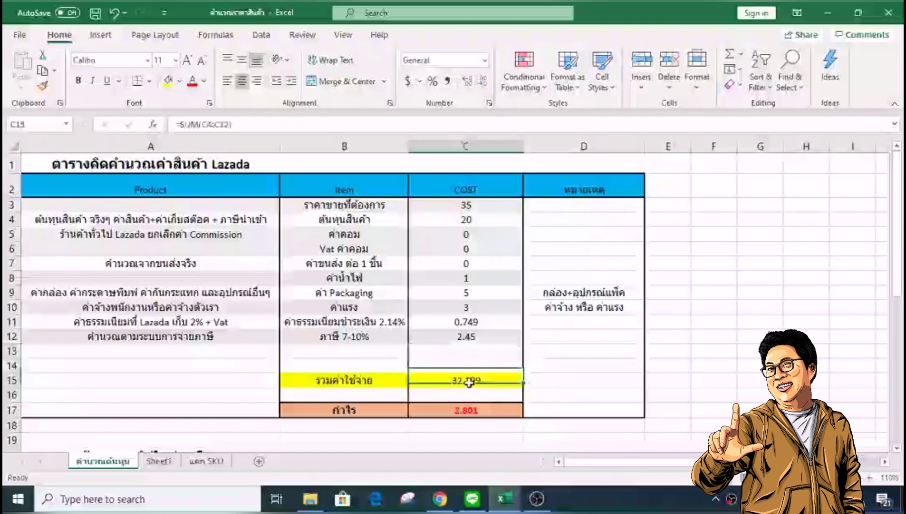
click(454, 339)
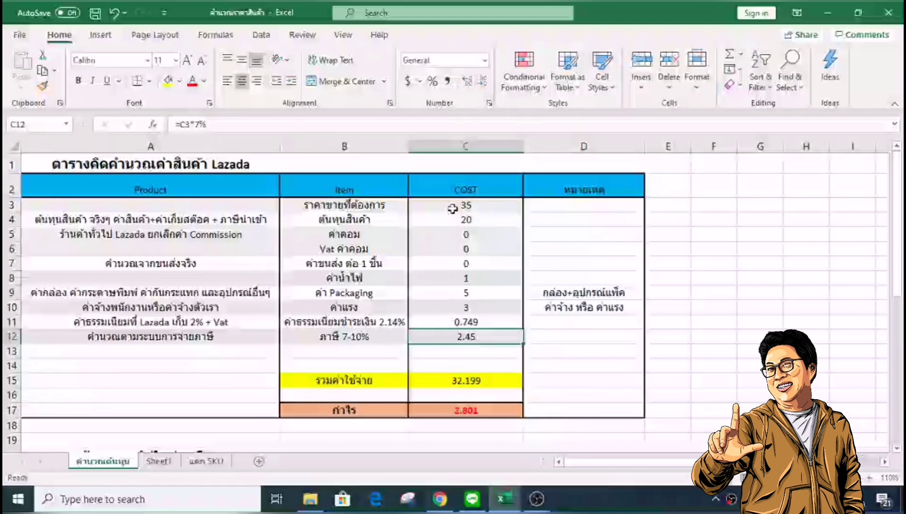
click(454, 412)
click(459, 383)
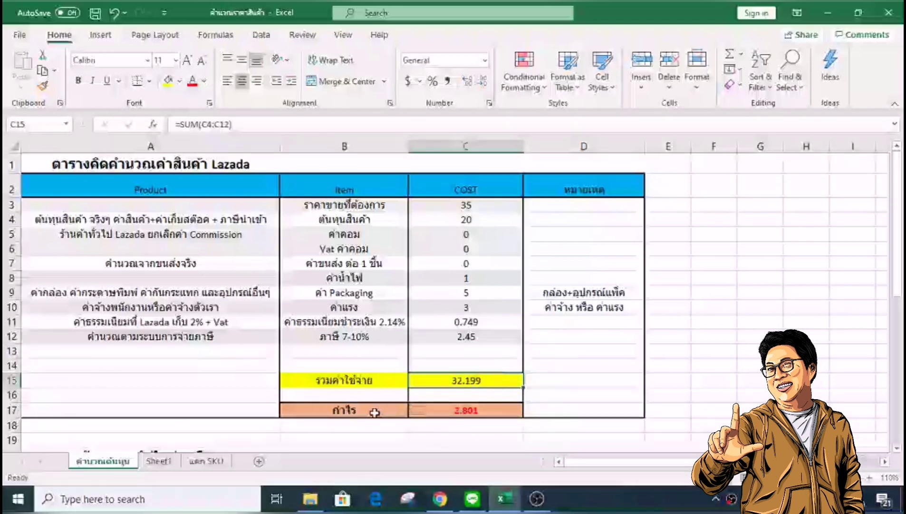
click(462, 410)
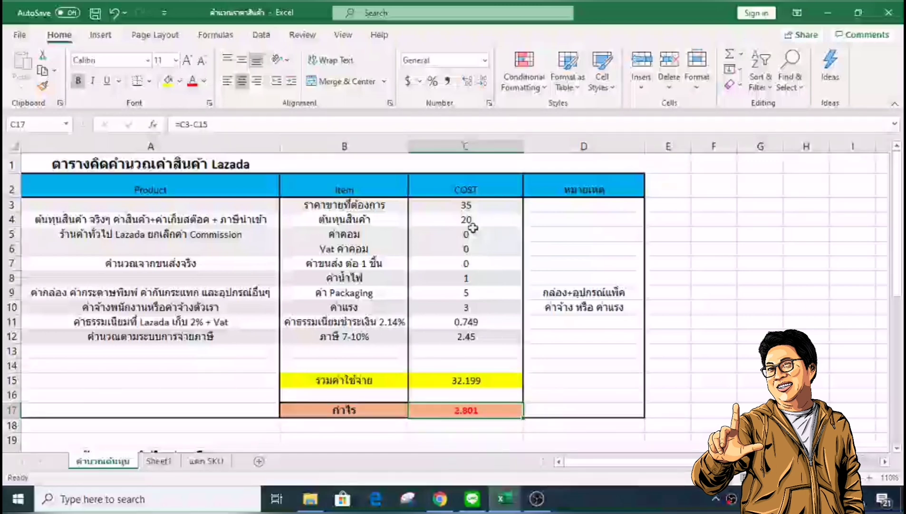
click(468, 206)
click(477, 408)
Examine the monthly profit target in B20 and the formulas for profit per piece and required monthly sales.
scroll(421, 322, down, 6)
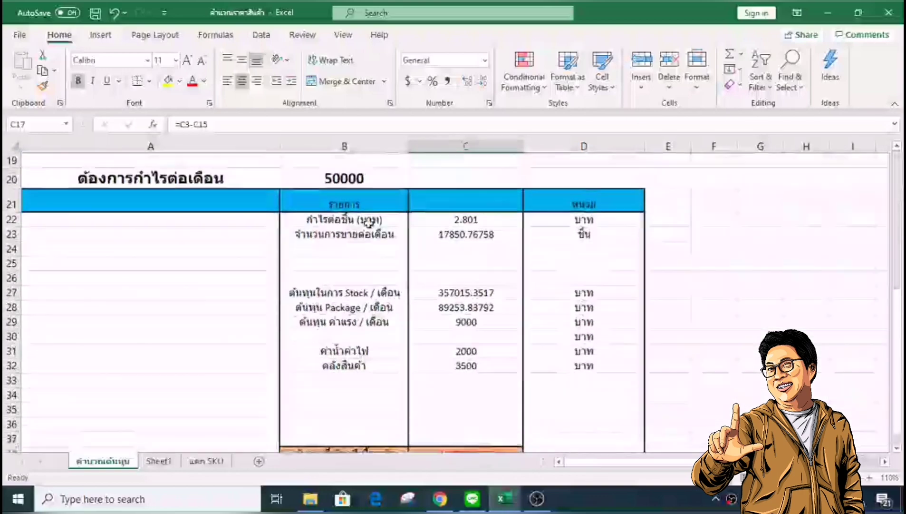
click(359, 180)
click(471, 223)
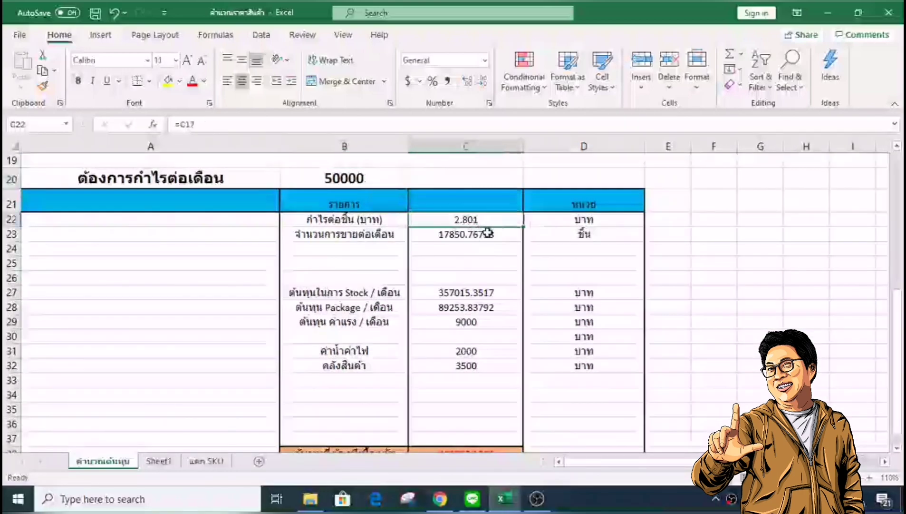
key(Return)
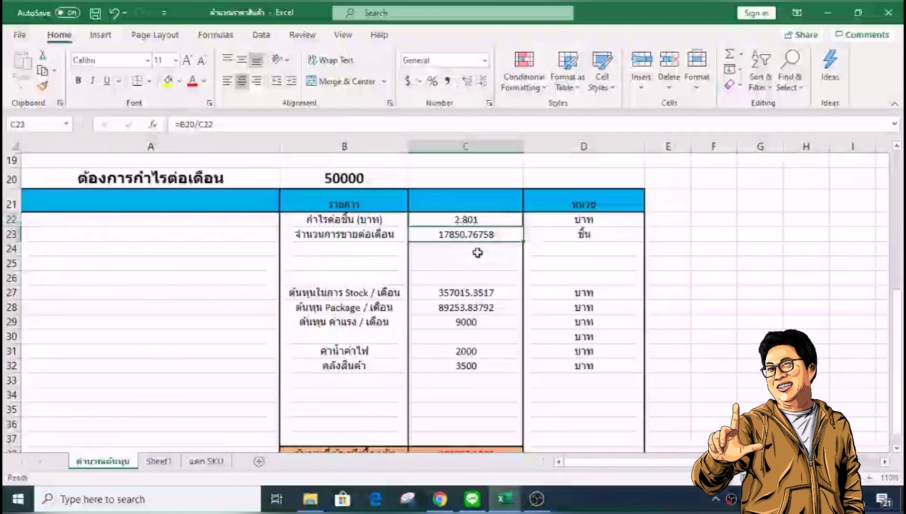
click(470, 222)
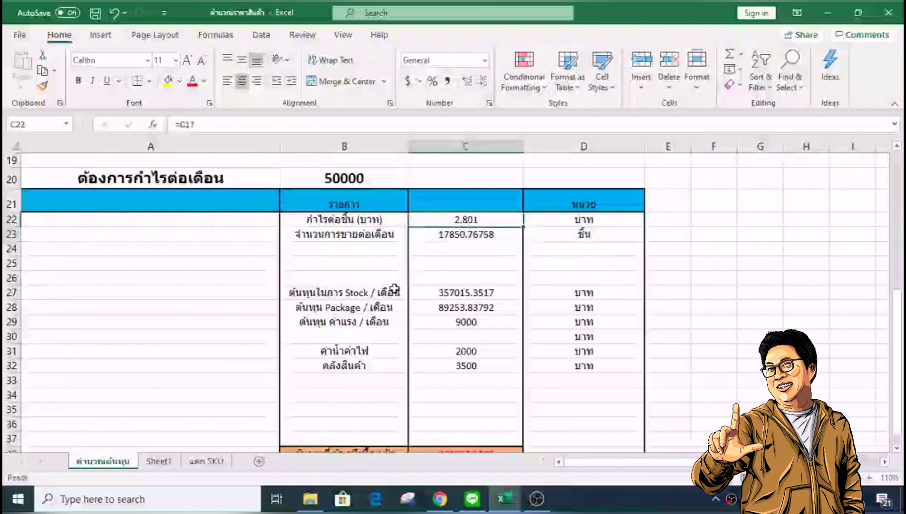
scroll(394, 289, up, 2)
click(467, 219)
click(485, 309)
click(477, 325)
scroll(476, 326, down, 1)
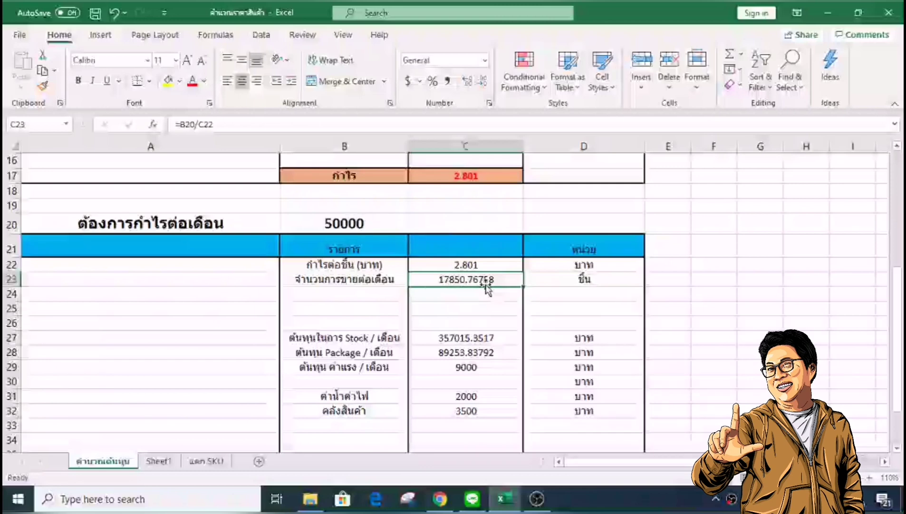
Examine how the monthly stock cost in C27 derives from the monthly sales quantity and the unit product cost.
scroll(486, 287, down, 2)
click(354, 233)
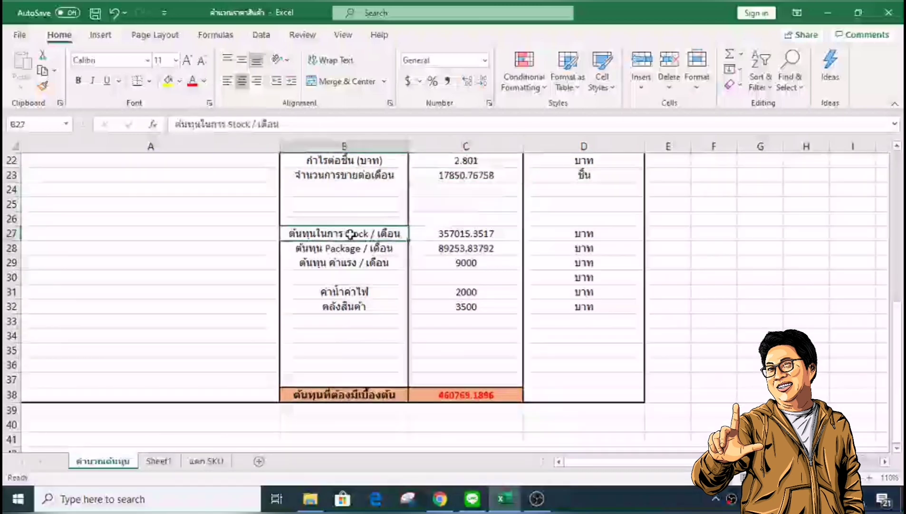
click(442, 235)
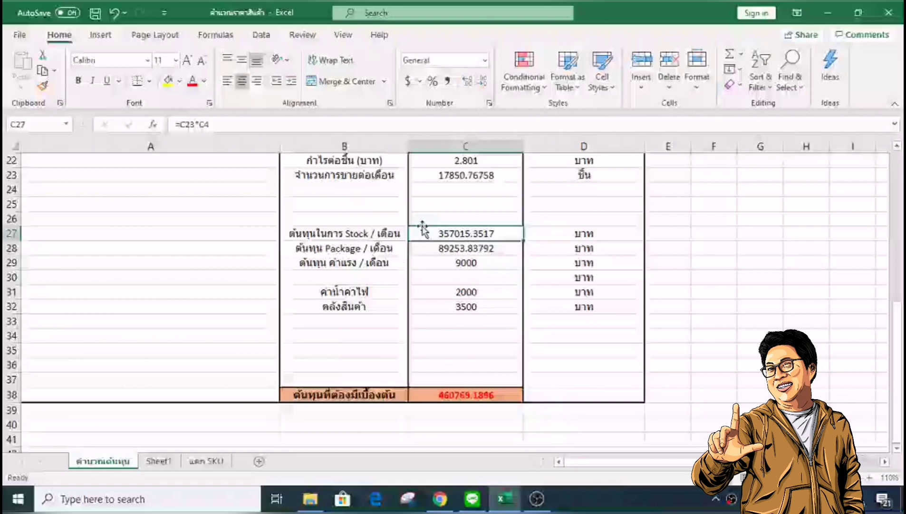
click(433, 178)
scroll(433, 181, up, 7)
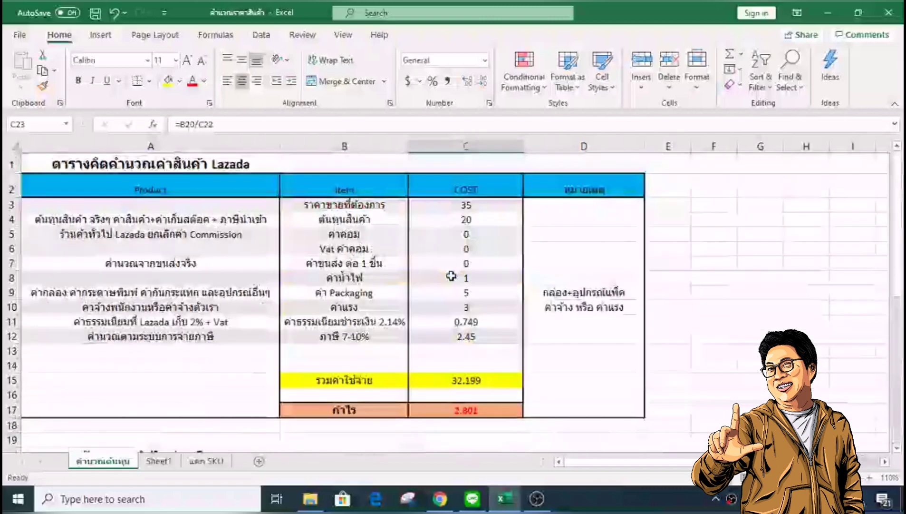
click(351, 218)
click(433, 220)
scroll(409, 327, down, 4)
scroll(413, 263, down, 3)
scroll(465, 231, up, 2)
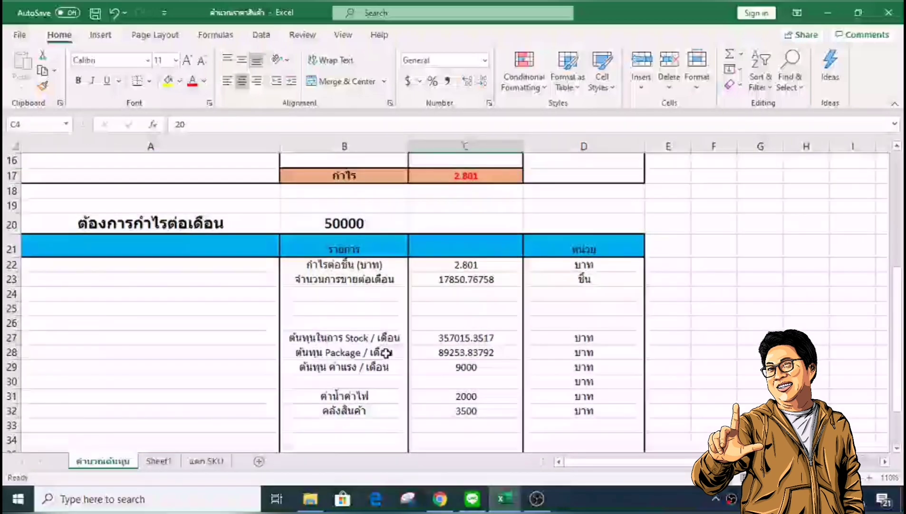
Trace the monthly package cost in C28 to the unit packaging cost, and review the monthly labour and utilities costs.
scroll(380, 343, up, 5)
click(360, 293)
click(454, 296)
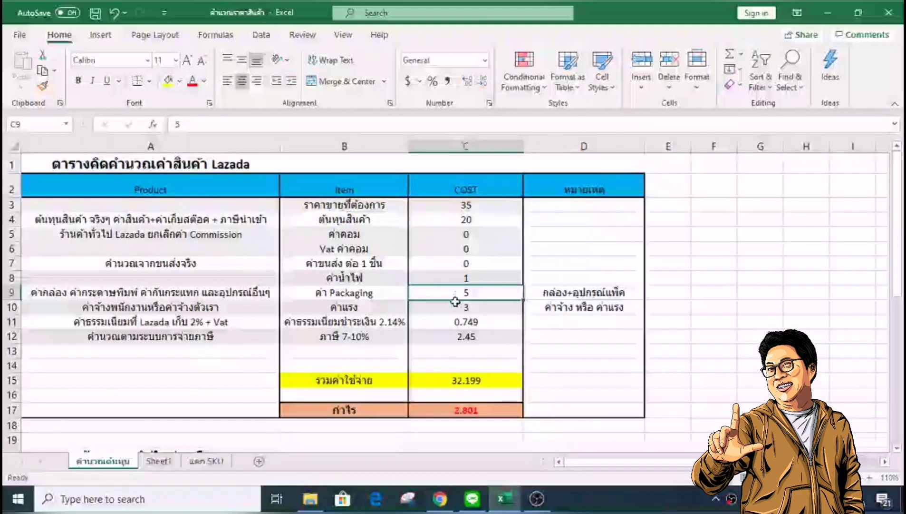
scroll(451, 299, down, 6)
click(458, 307)
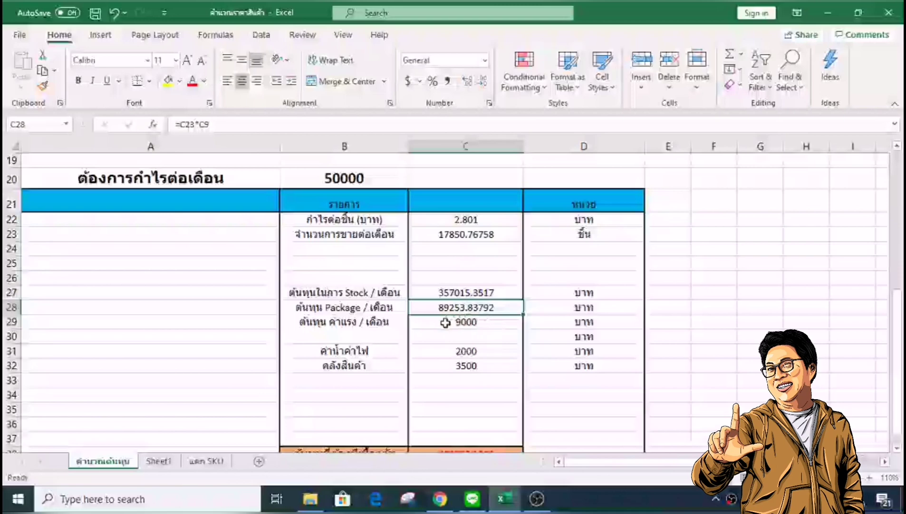
click(478, 325)
click(466, 351)
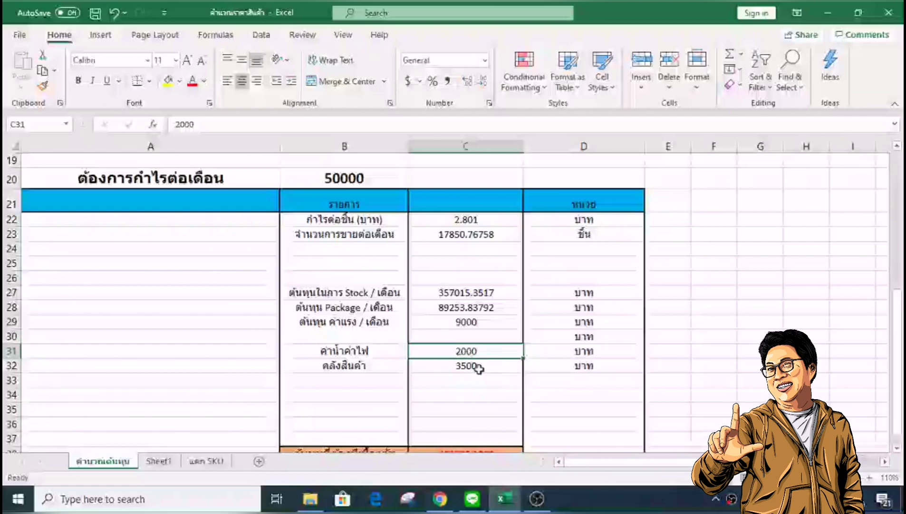
Review the monthly warehouse cost in C32 and the formula that totals the required starting capital in C38.
scroll(476, 361, down, 1)
click(466, 307)
click(483, 394)
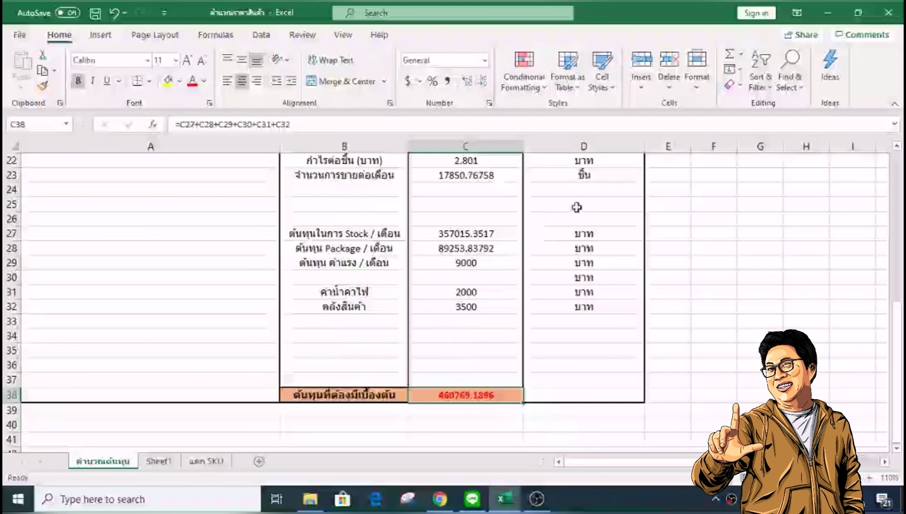
scroll(597, 253, up, 4)
scroll(607, 296, up, 3)
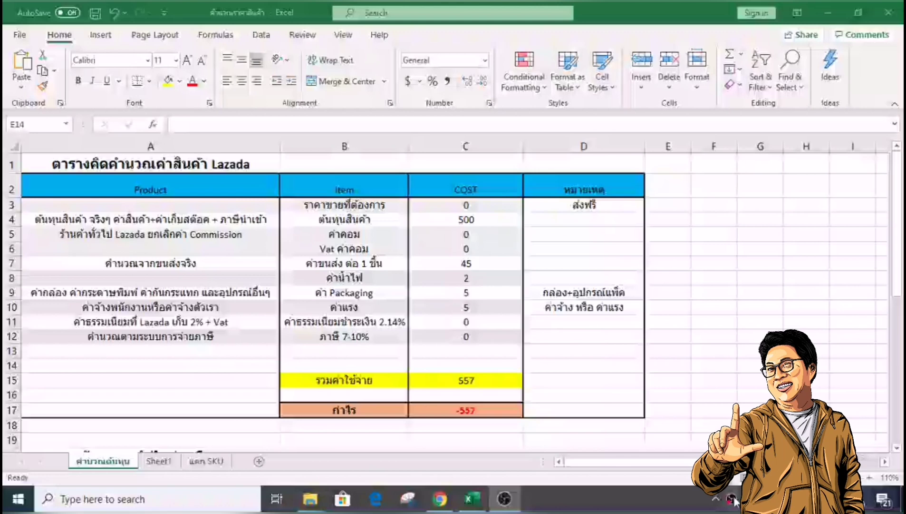
Review the selling price row and the product cost description, and set the product cost in C4 to 250.
click(336, 206)
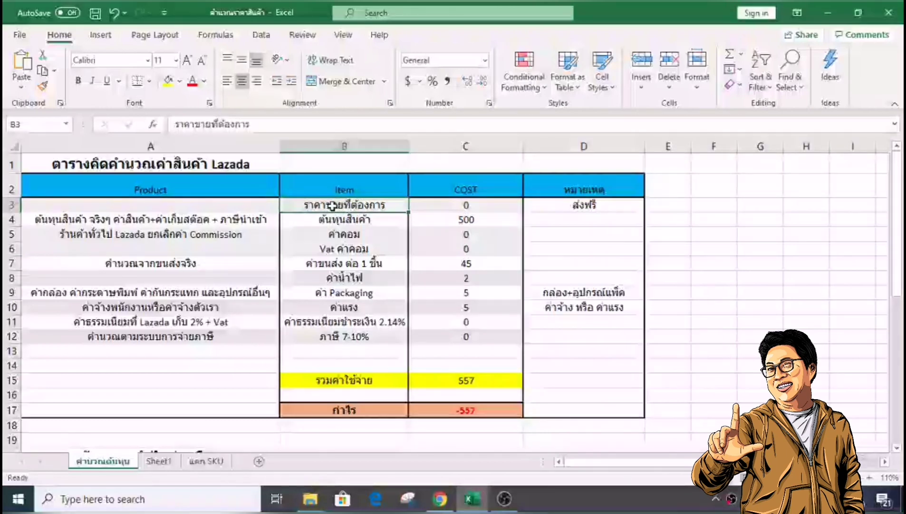
click(471, 206)
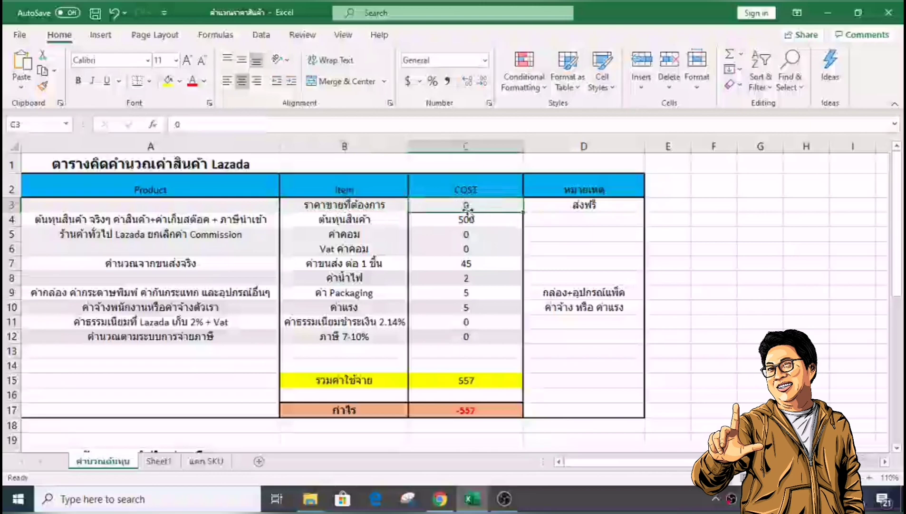
click(336, 225)
click(231, 219)
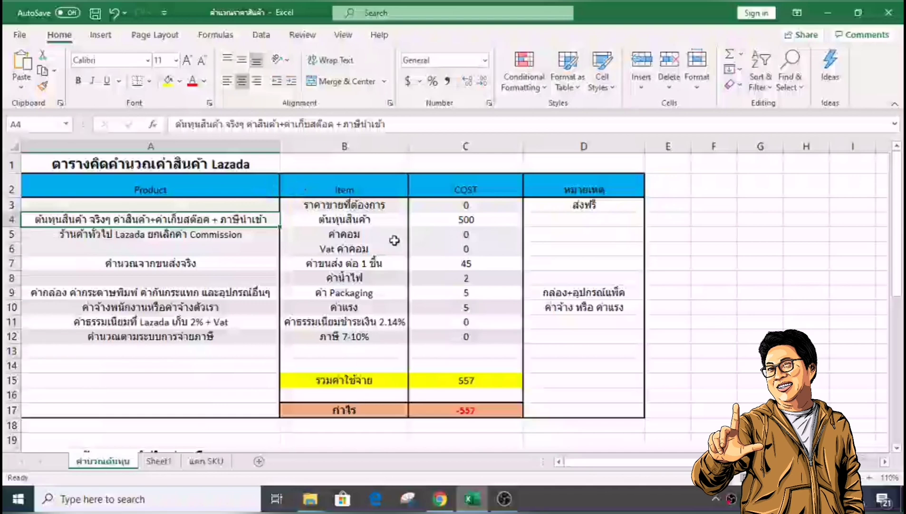
click(471, 223)
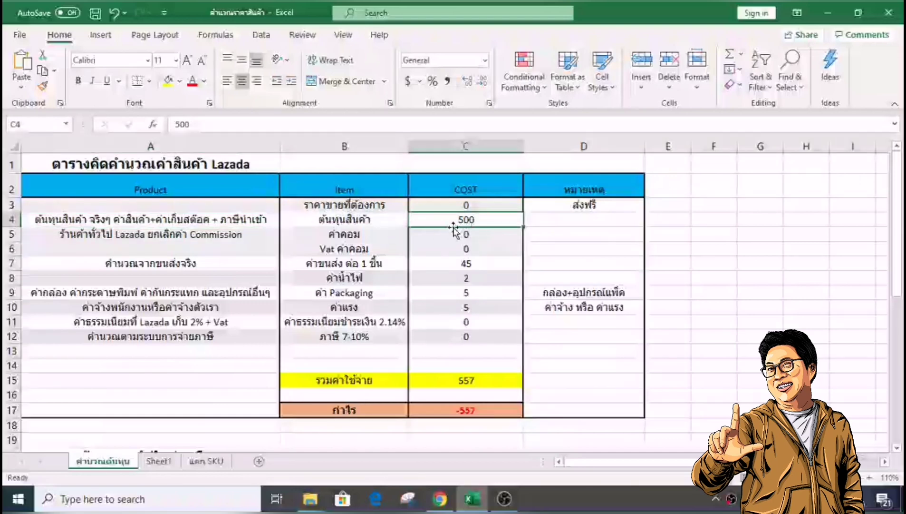
text(250)
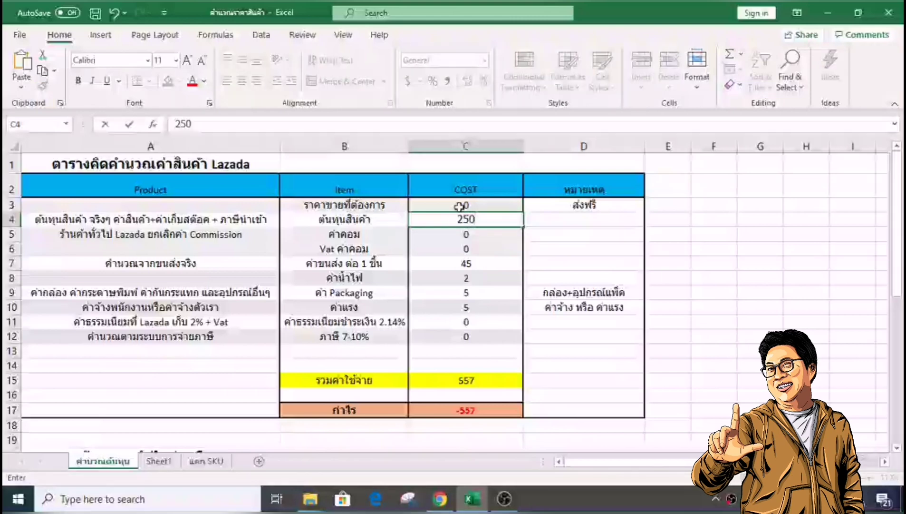
key(Return)
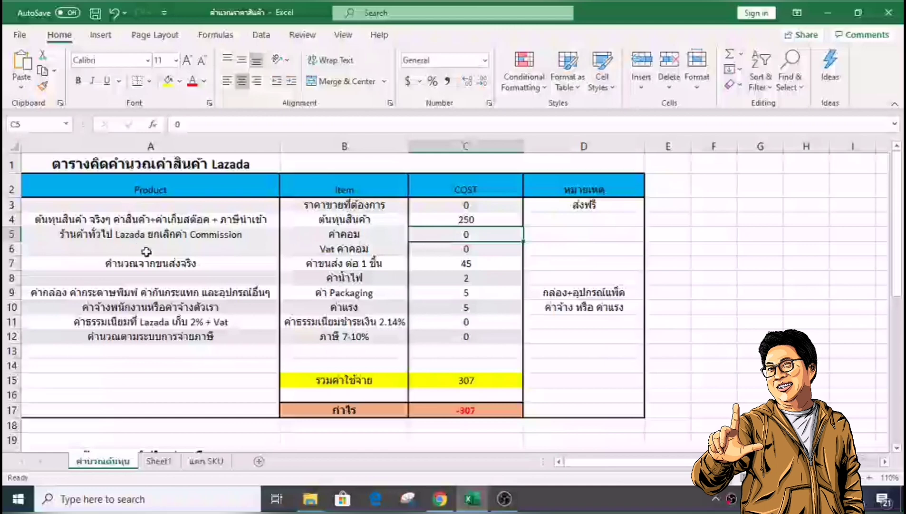
Review the unit commission, commission VAT, shipping, utilities, packaging and labour costs in rows 5 to 10.
click(342, 237)
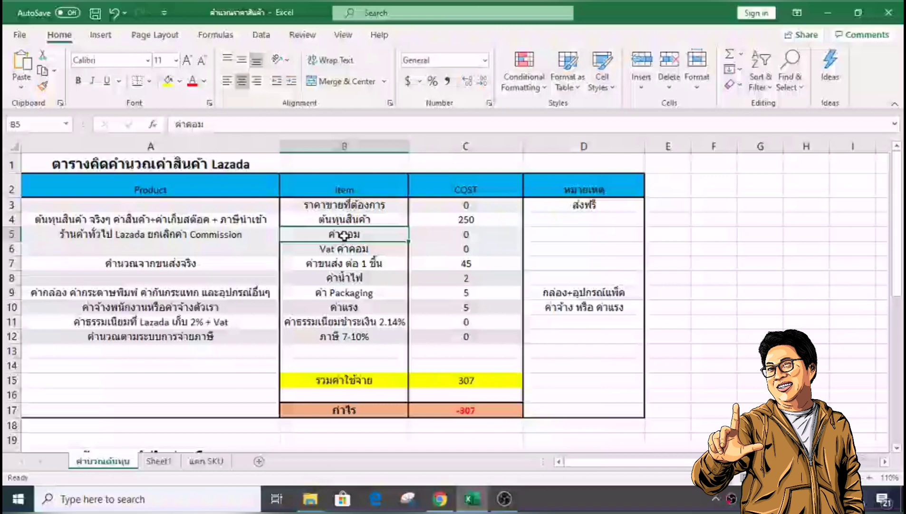
click(350, 248)
click(336, 262)
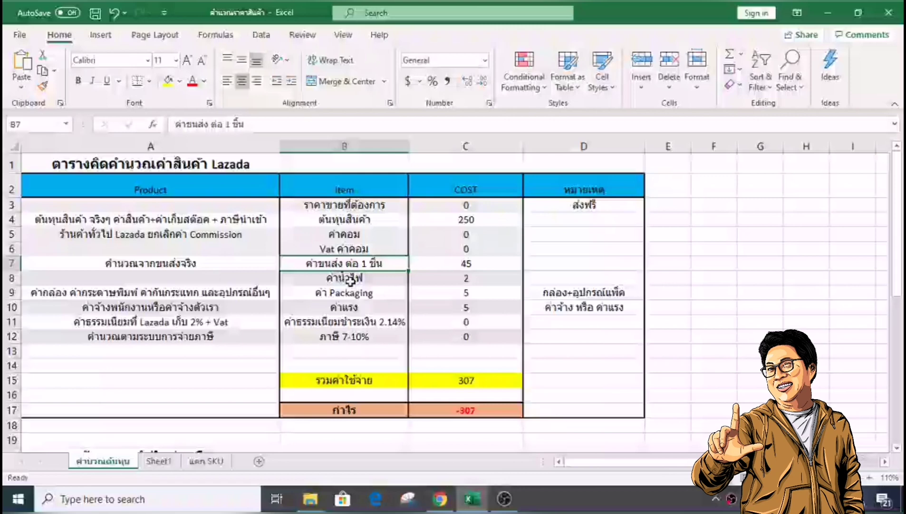
click(461, 263)
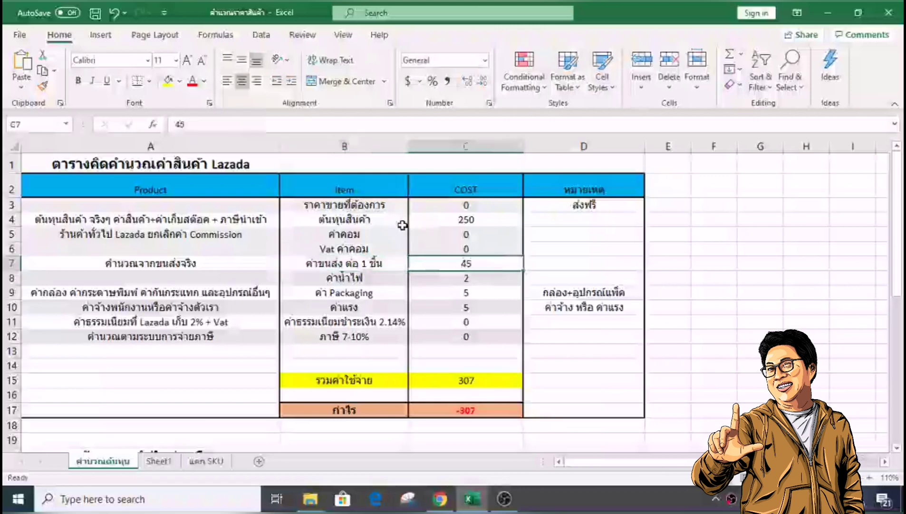
click(378, 278)
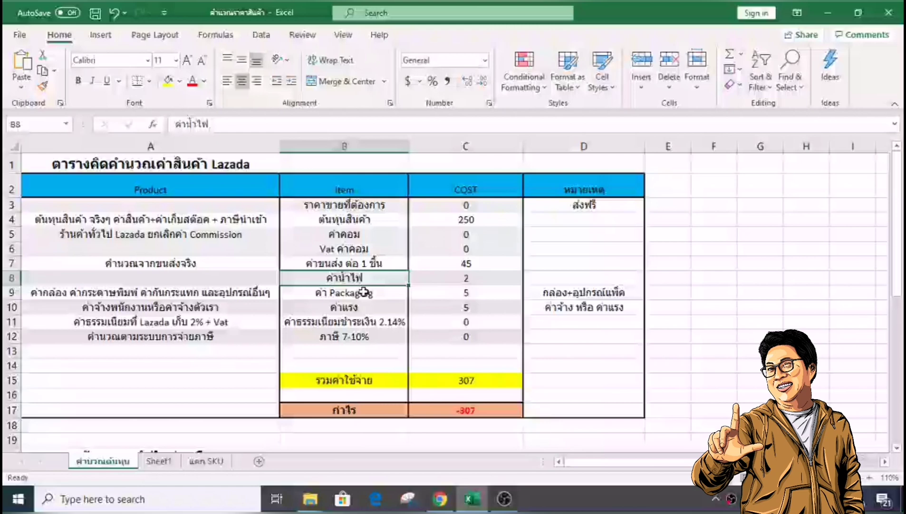
click(471, 295)
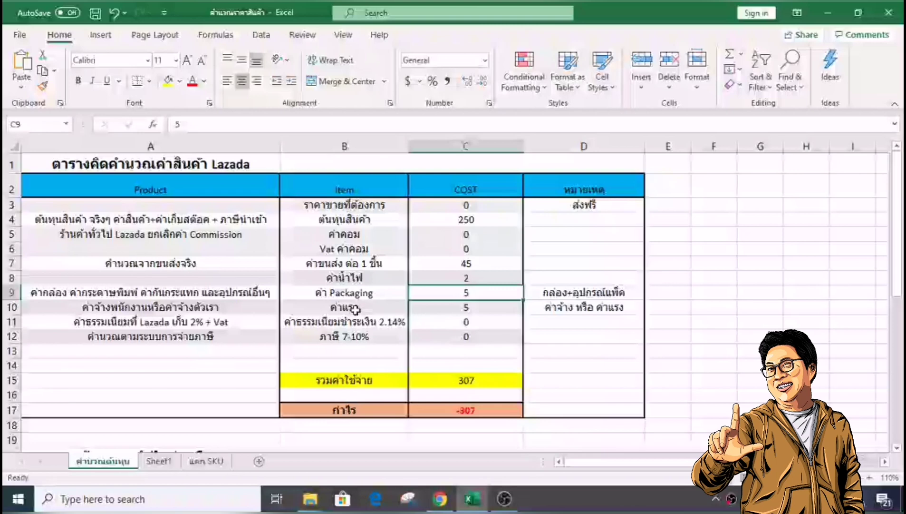
click(468, 308)
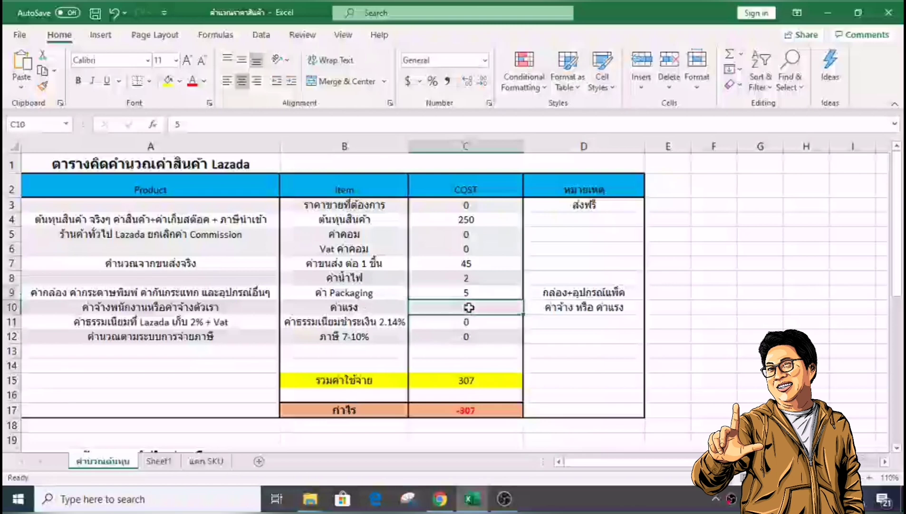
click(468, 293)
click(468, 304)
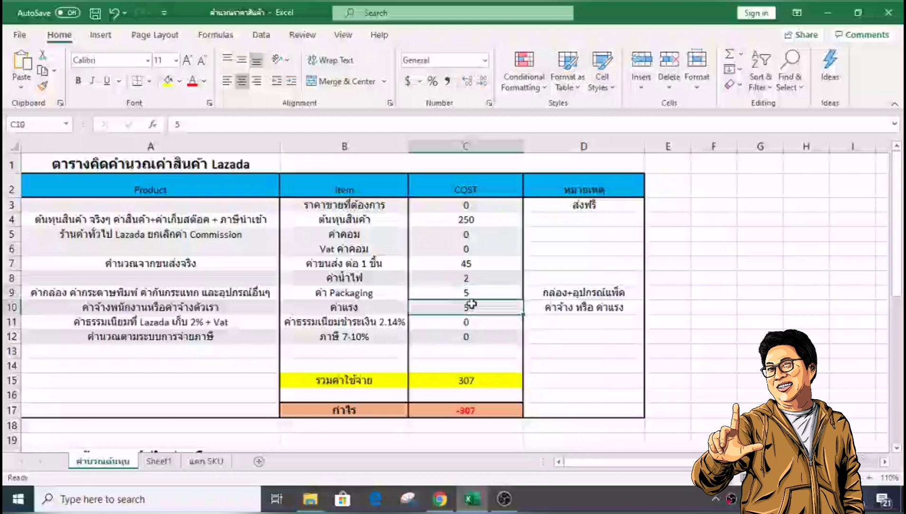
Examine how the 2.14% payment fee in C11 is calculated from the selling price in C3.
click(370, 325)
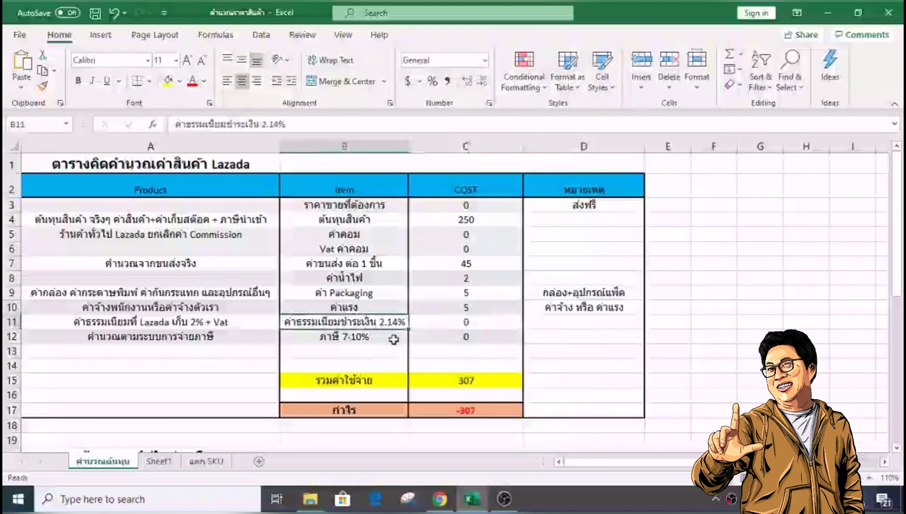
click(449, 321)
click(469, 206)
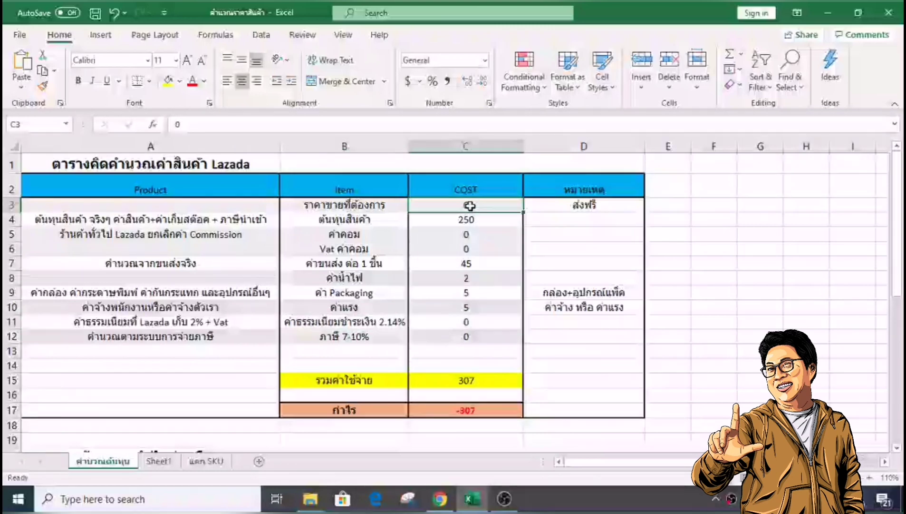
click(444, 323)
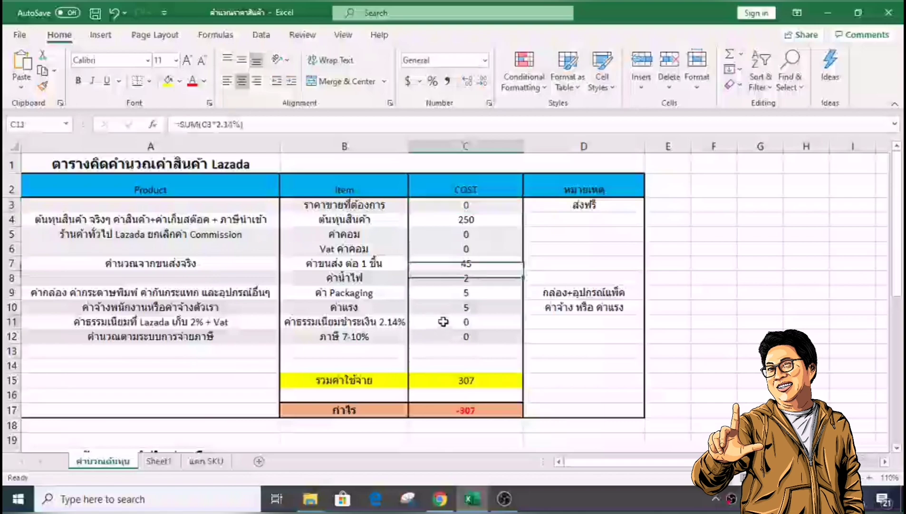
click(469, 205)
Enlarge the sheet to 130% and examine the 7-10% tax row and its formula in C12.
click(870, 477)
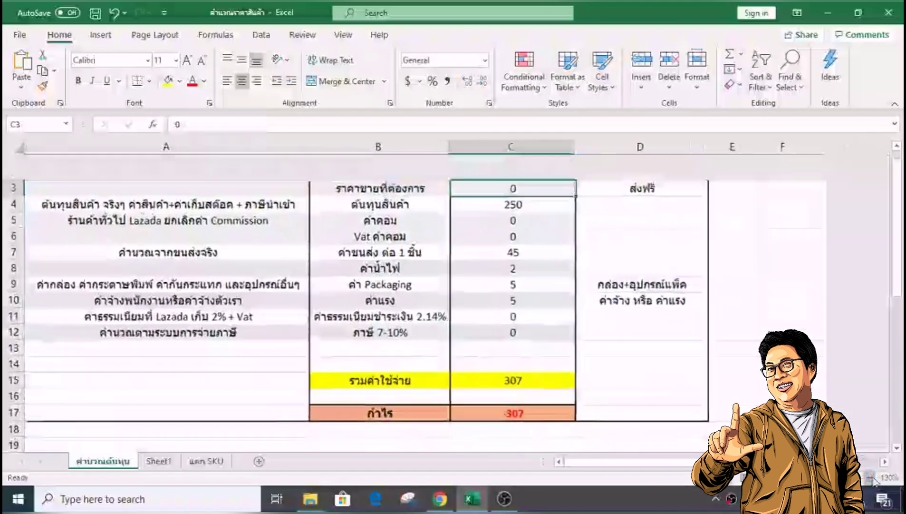
click(870, 477)
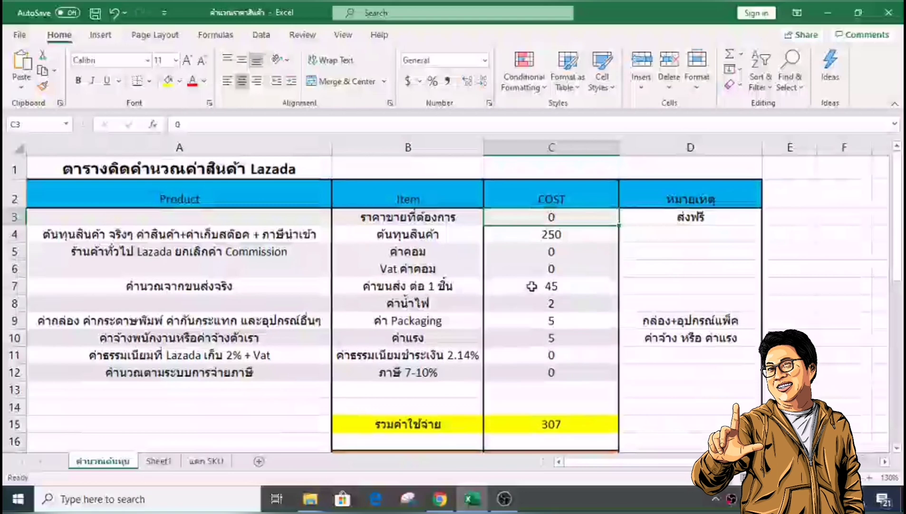
click(399, 373)
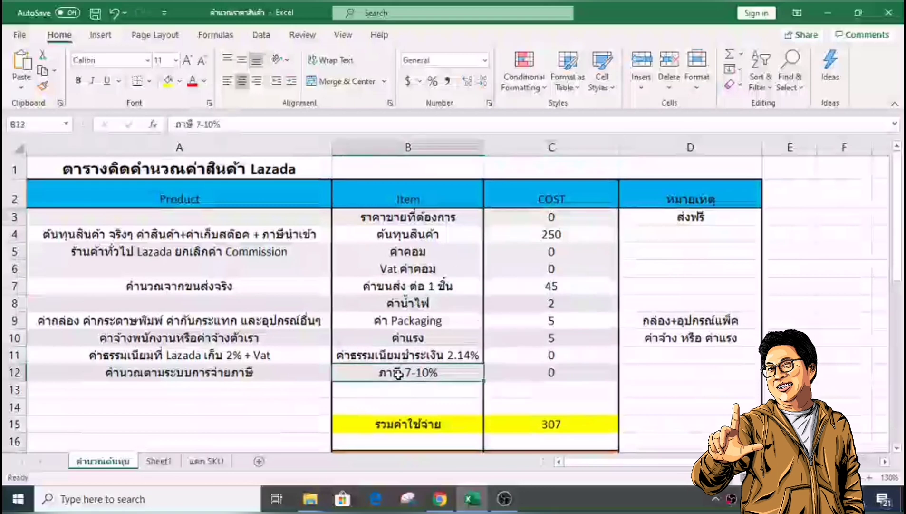
click(523, 372)
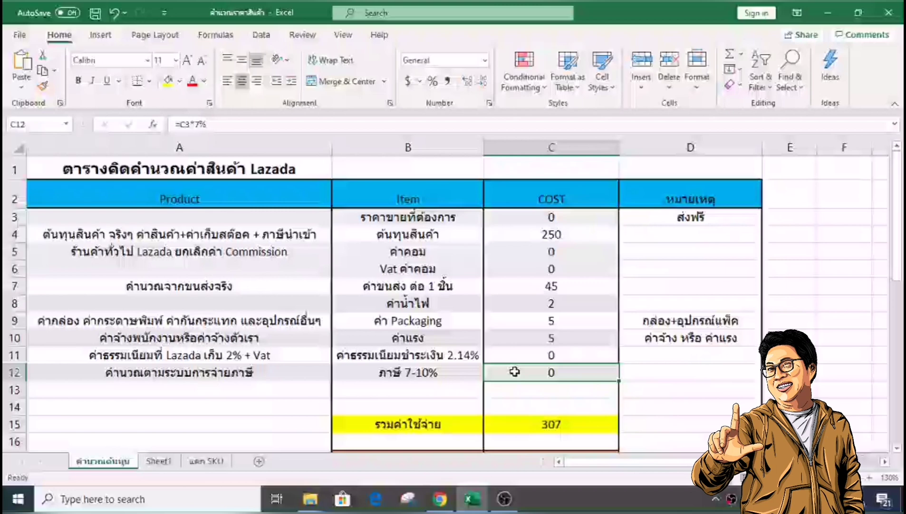
click(343, 372)
Set the desired selling price in C3 to 599.
click(471, 217)
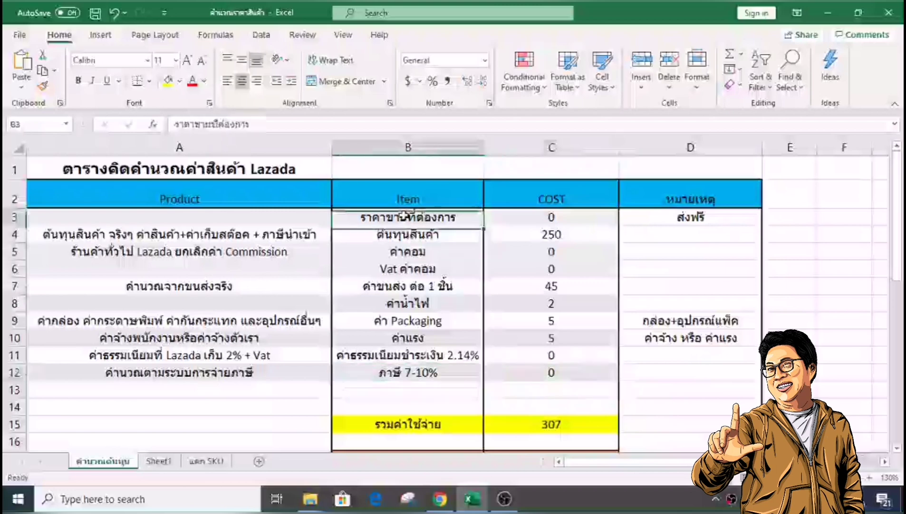
click(528, 217)
text(599)
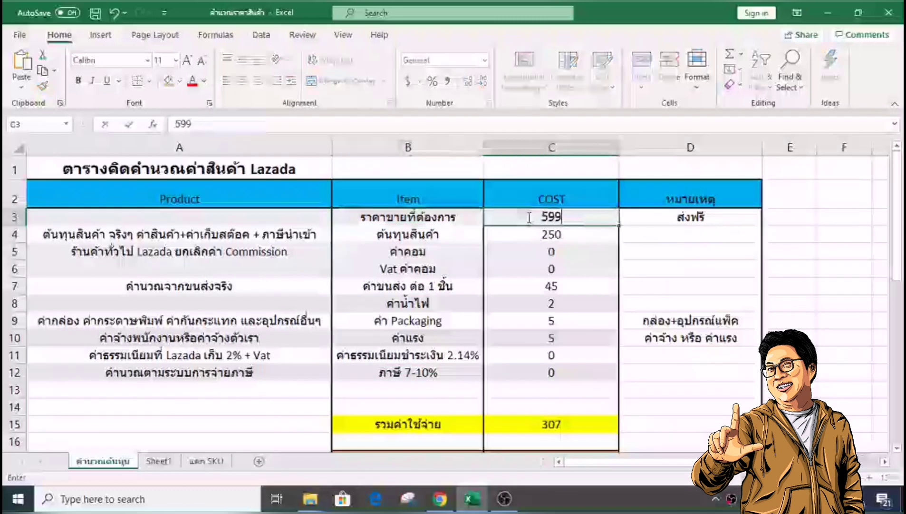
key(Return)
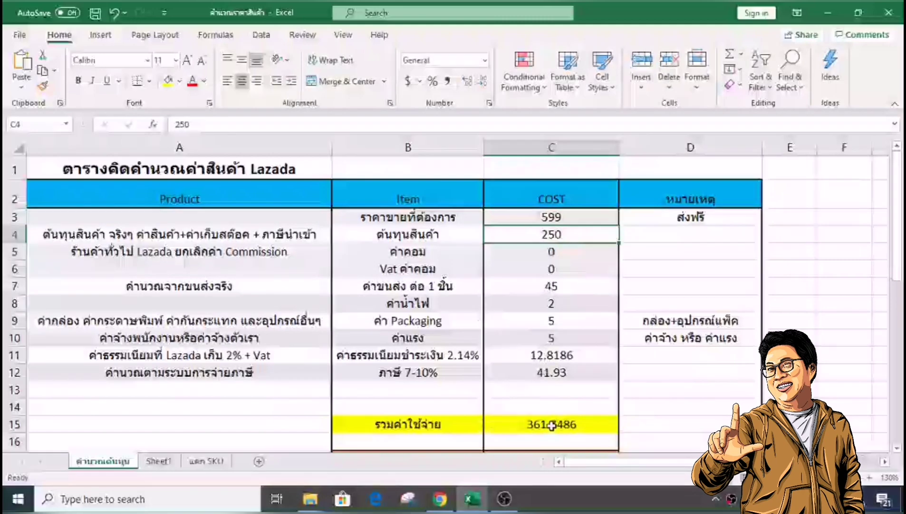
Check the resulting total expenses and profit, and compare the selling price and free-shipping note with the unit shipping cost.
scroll(556, 328, down, 2)
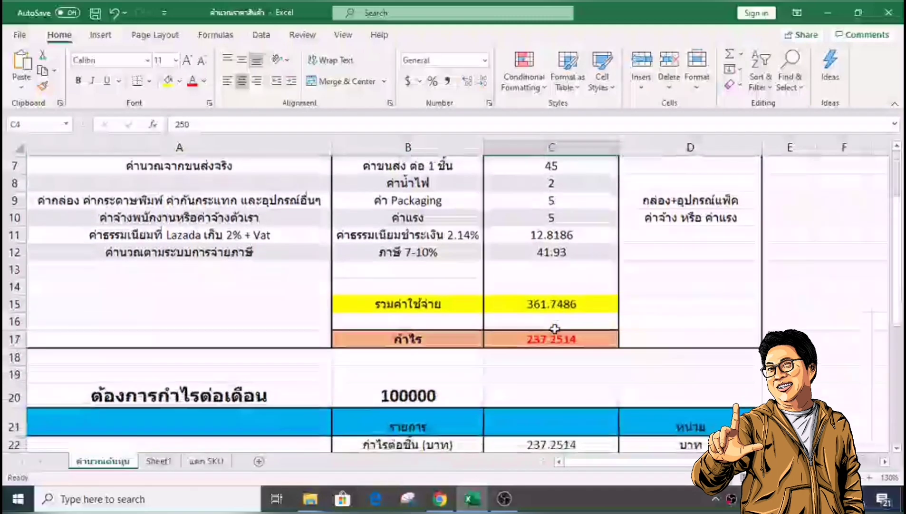
scroll(556, 327, up, 1)
scroll(547, 388, up, 1)
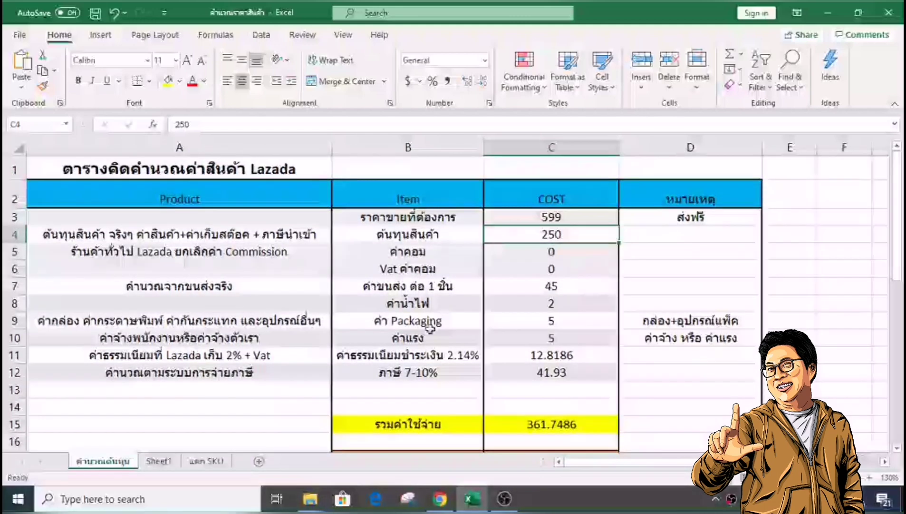
click(566, 217)
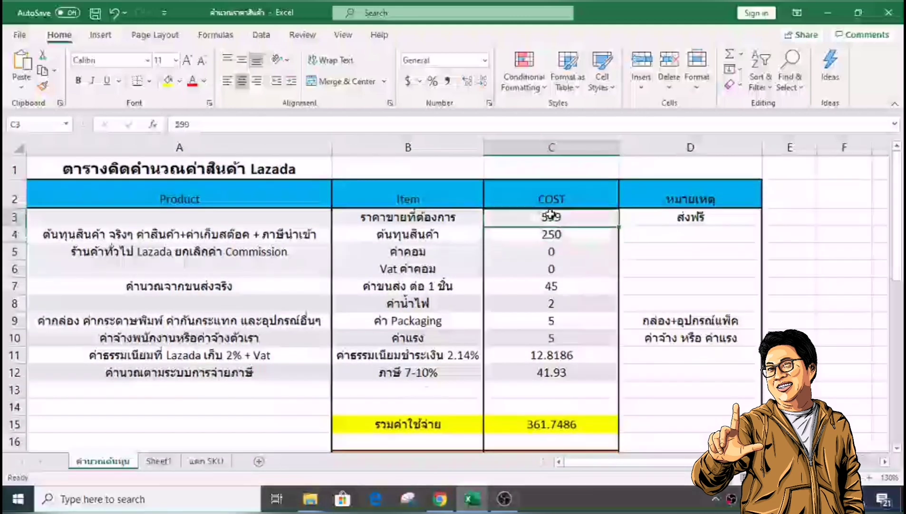
click(653, 217)
click(444, 285)
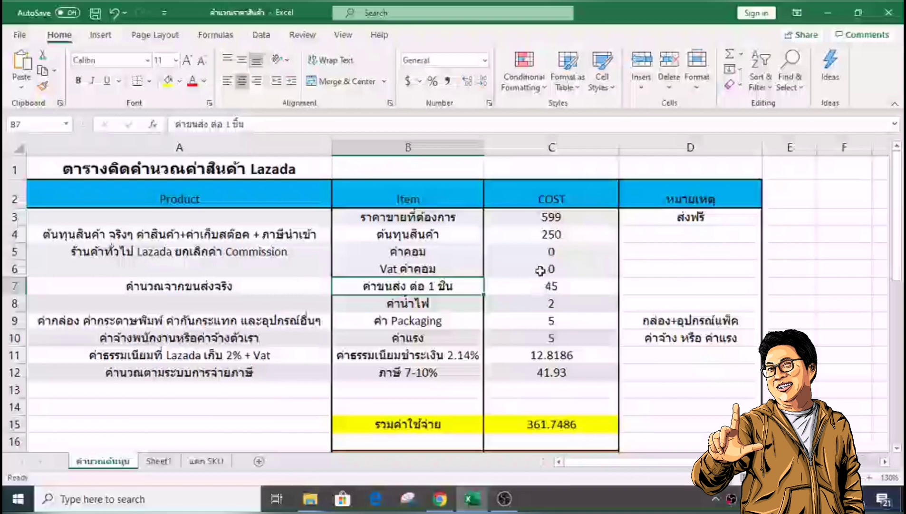
Set the desired monthly profit in B20 to 50000.
scroll(542, 285, down, 4)
scroll(546, 293, down, 2)
scroll(549, 293, up, 3)
scroll(550, 295, down, 2)
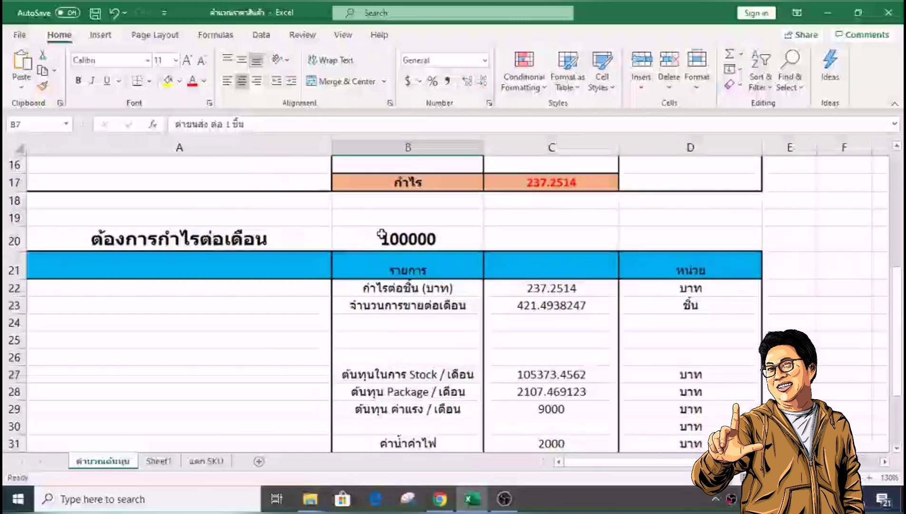
click(357, 239)
text(50000)
key(Return)
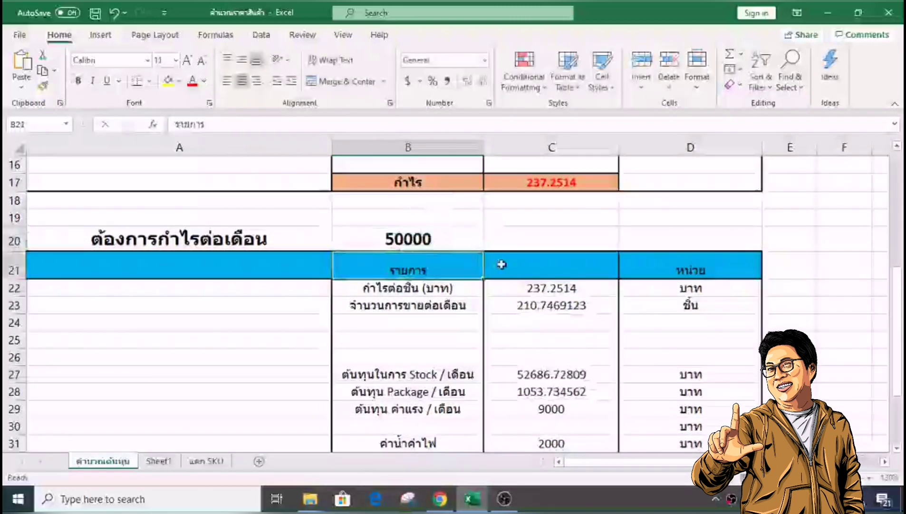
Examine the required monthly sales quantity in C23 and how the monthly stock cost in C27 depends on it.
scroll(547, 252, down, 1)
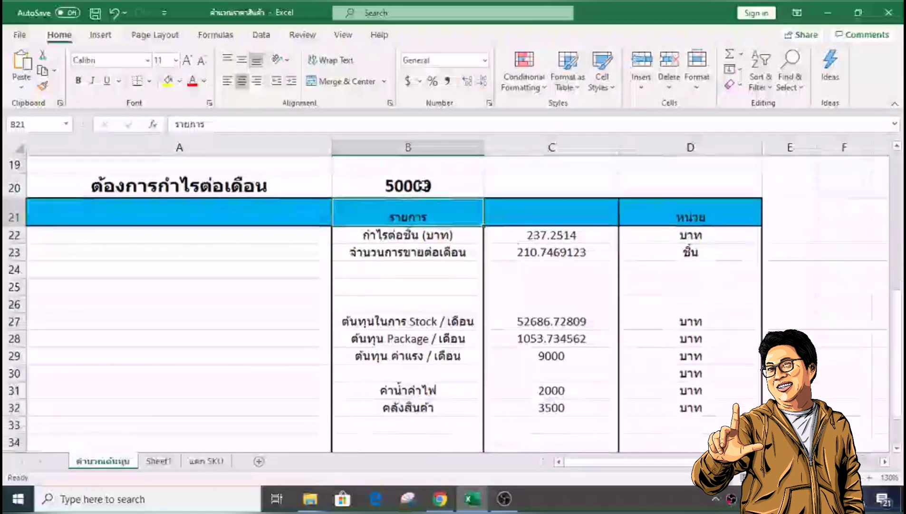
click(530, 252)
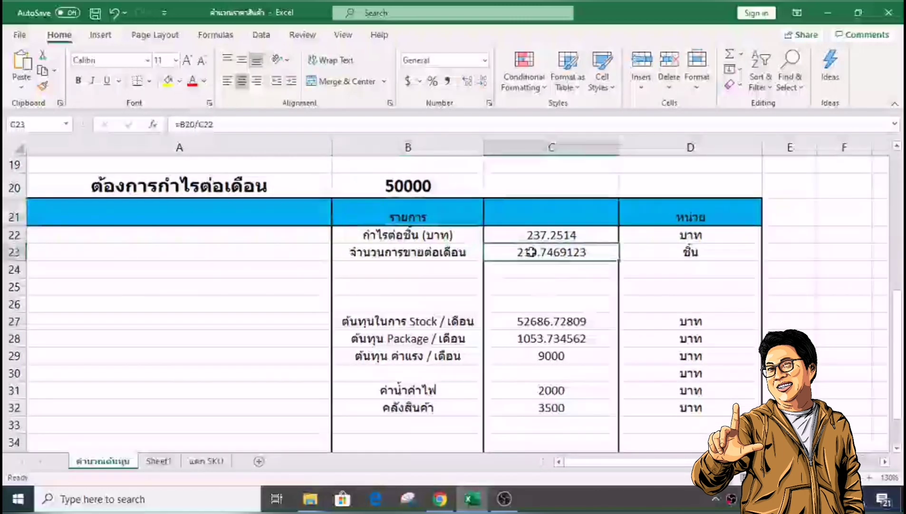
click(447, 320)
click(524, 320)
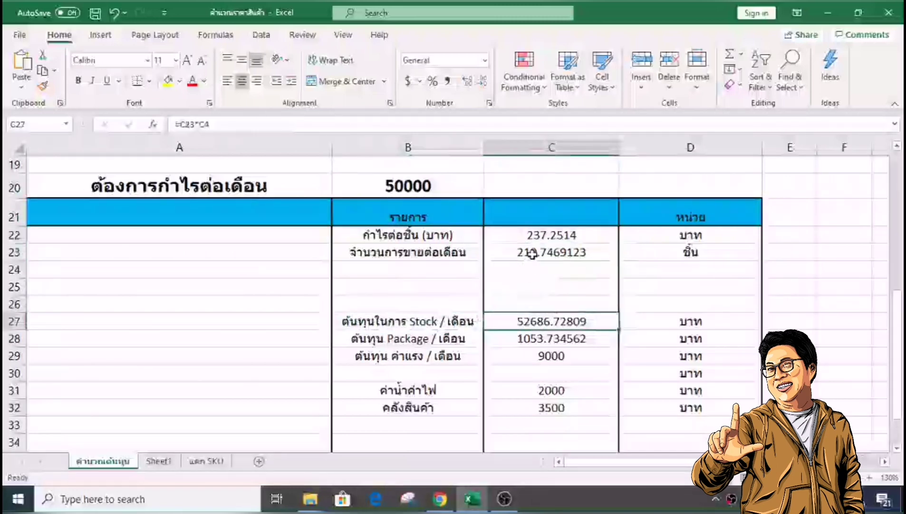
click(552, 252)
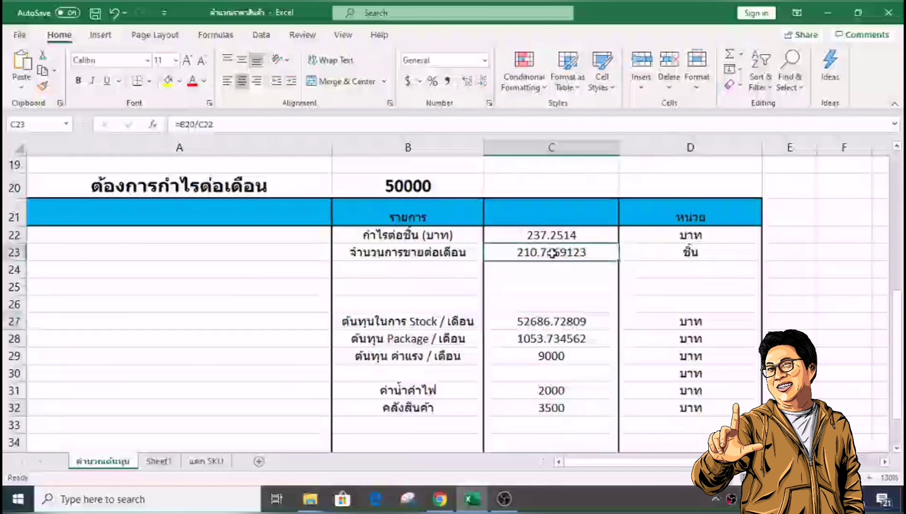
Examine how the monthly stock cost in C27 relates to the unit product cost in C4.
click(531, 324)
scroll(530, 323, up, 6)
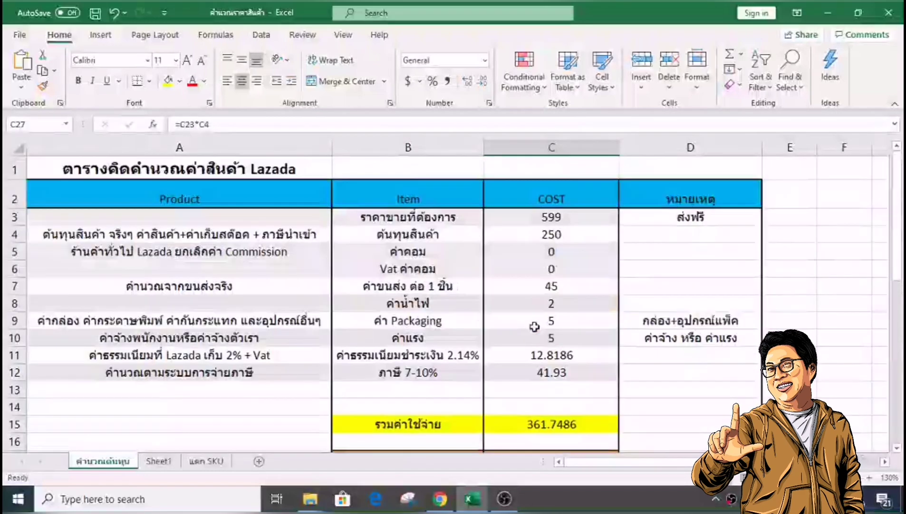
click(248, 233)
click(534, 235)
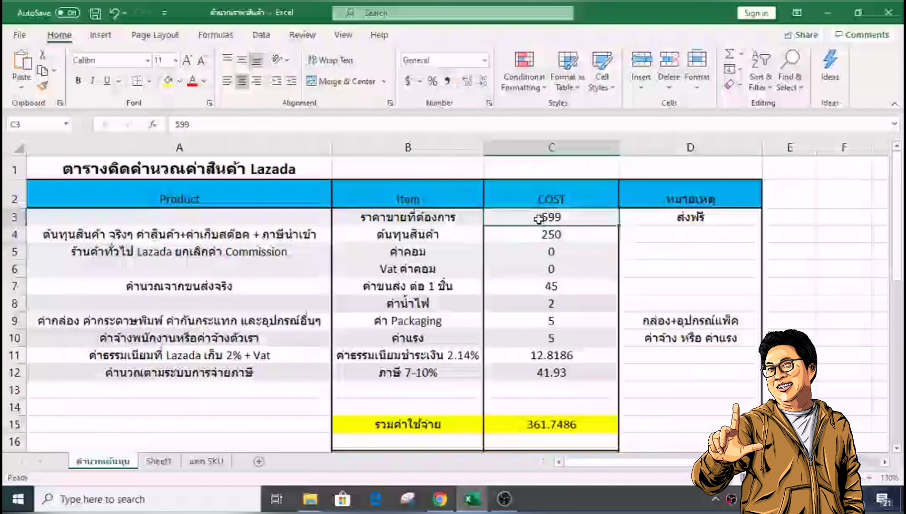
scroll(540, 233, down, 8)
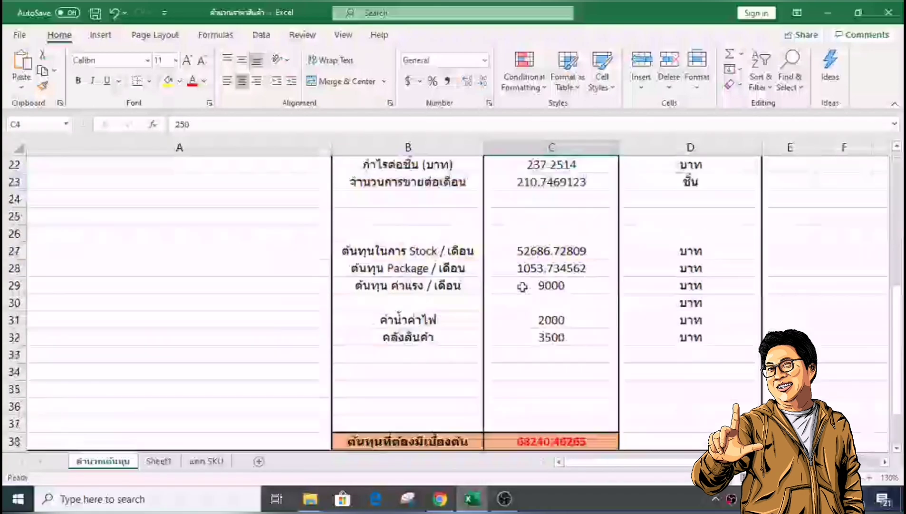
scroll(540, 290, up, 1)
click(527, 252)
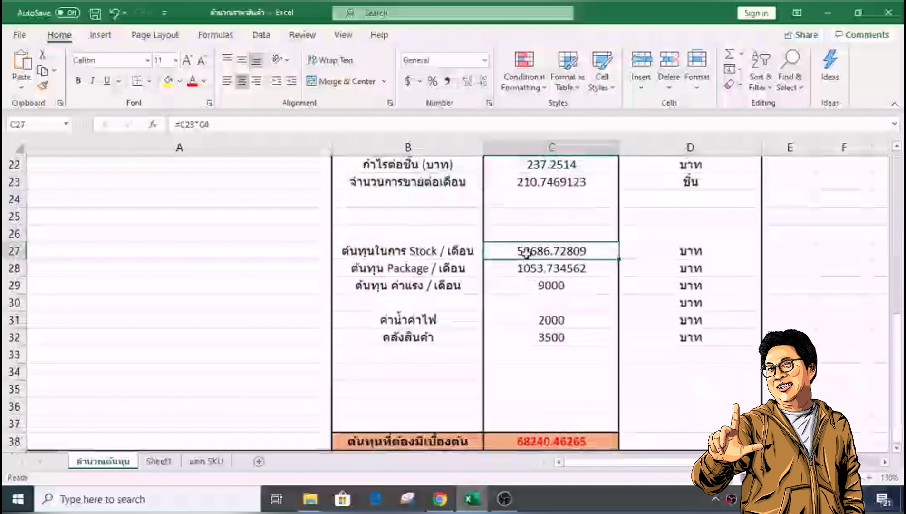
scroll(527, 252, up, 1)
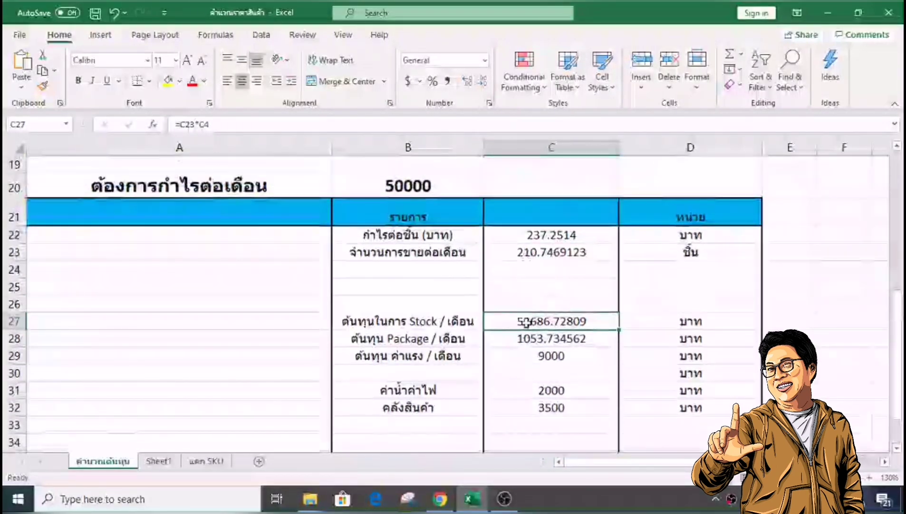
Trace the monthly stock cost in C27 back to the sales quantity in C23 and the profit target in B20.
click(531, 256)
click(536, 318)
key(Up)
key(Up)
key(Up)
key(Up)
click(536, 318)
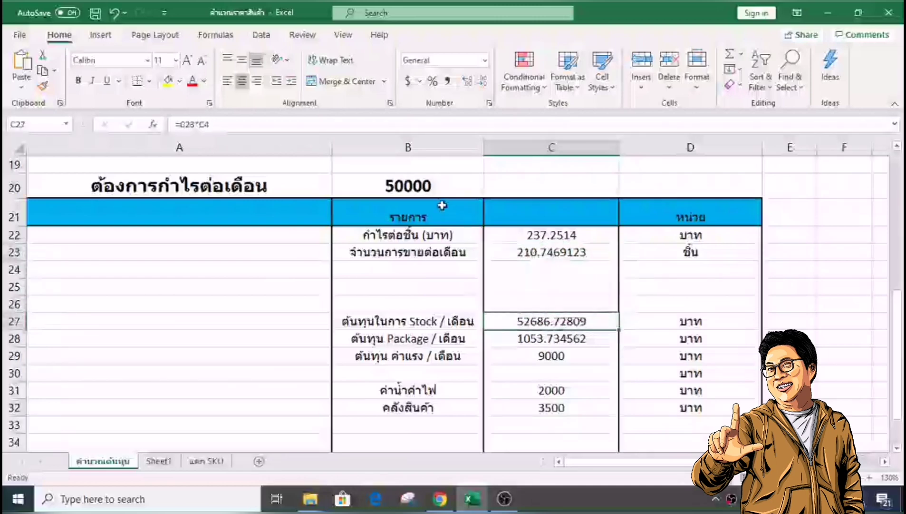
click(428, 193)
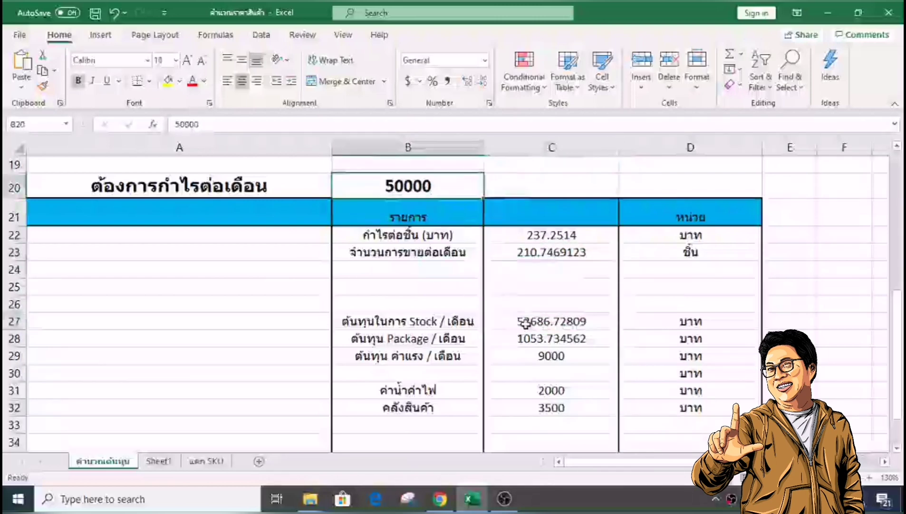
Review the monthly packaging, labour, utilities and warehouse costs in rows 28 to 32.
click(562, 339)
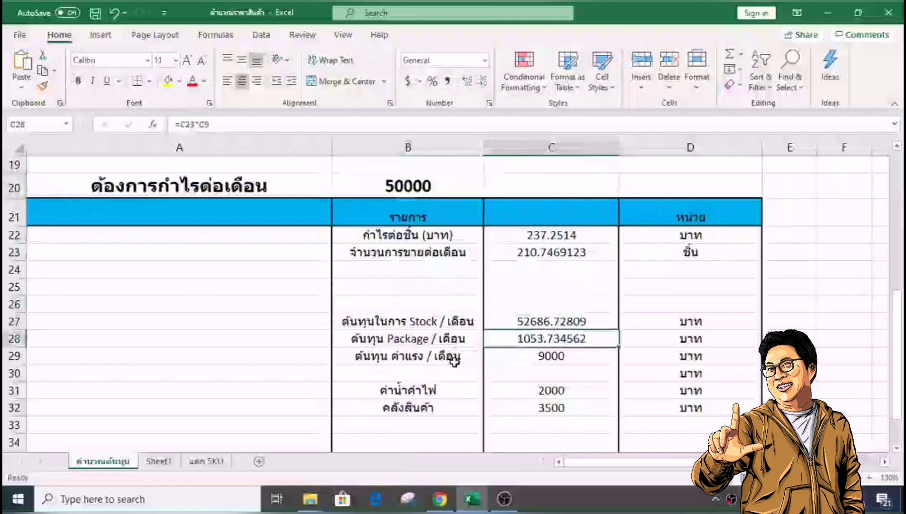
click(538, 357)
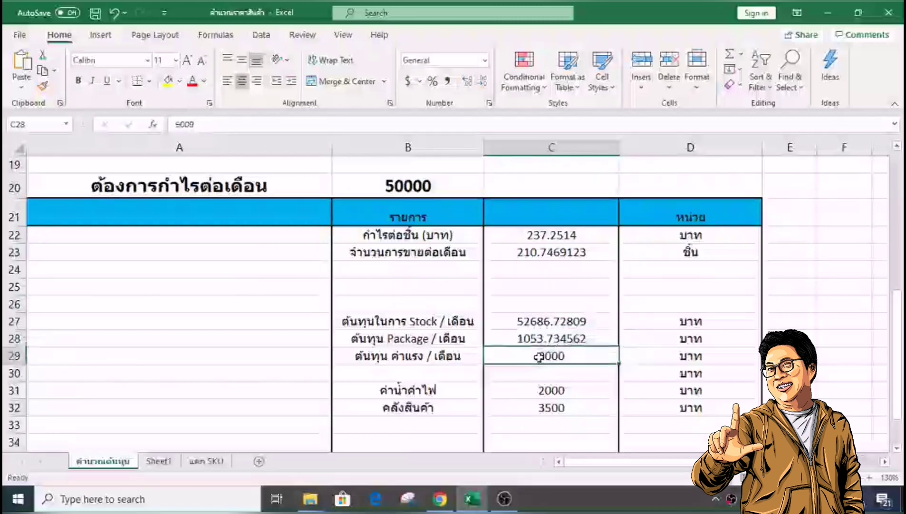
click(439, 389)
click(441, 407)
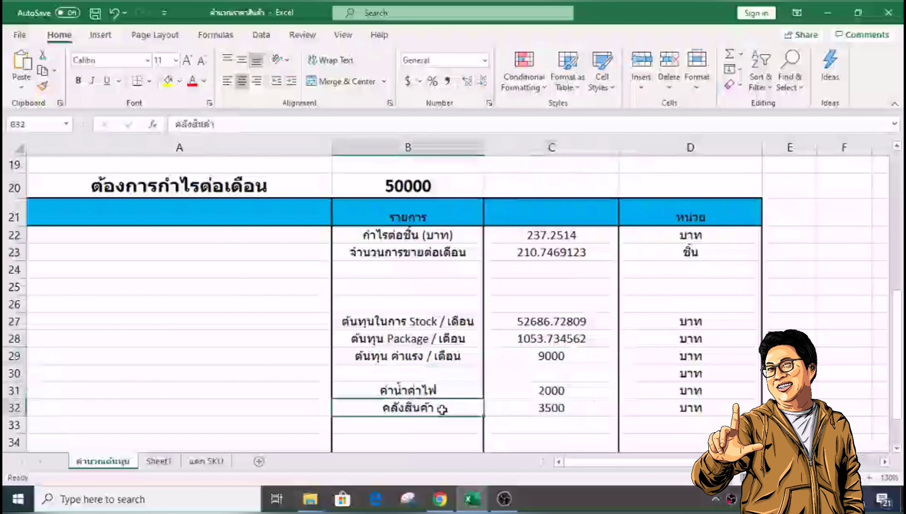
click(517, 409)
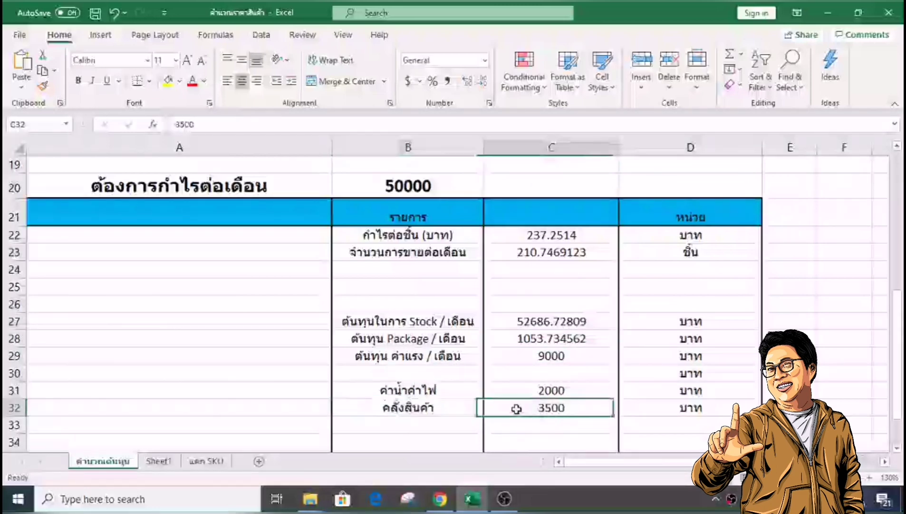
scroll(519, 405, down, 2)
scroll(519, 403, up, 2)
scroll(519, 378, down, 1)
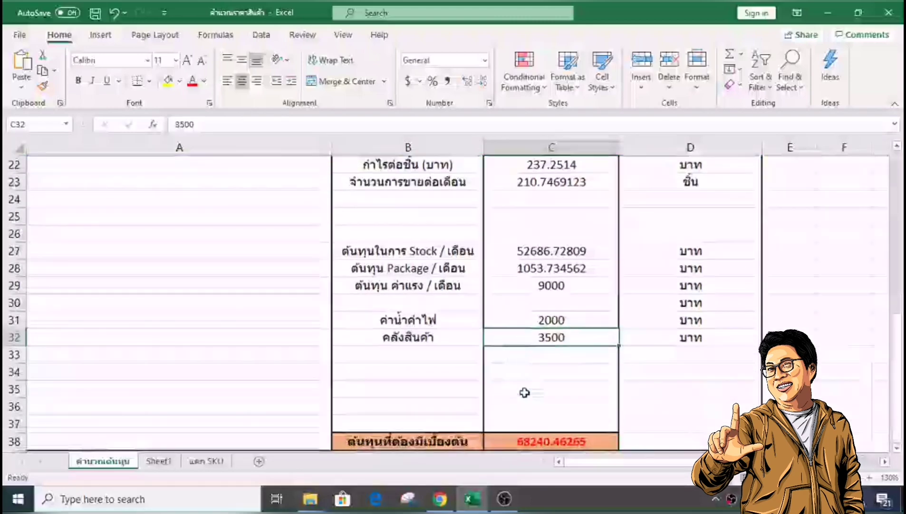
Examine the initial capital total in C38 and compare it with the product cost in C4.
click(542, 438)
scroll(504, 407, up, 5)
scroll(495, 395, up, 2)
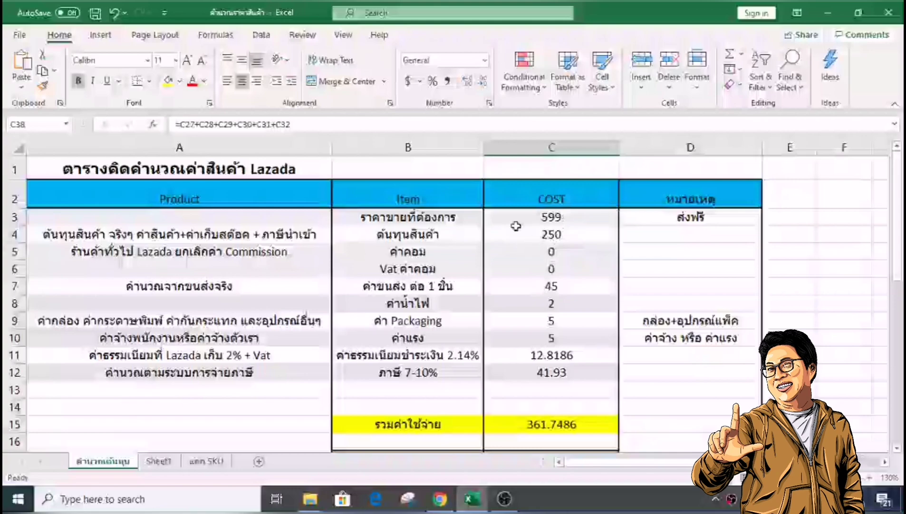
click(434, 228)
click(560, 235)
scroll(504, 343, down, 8)
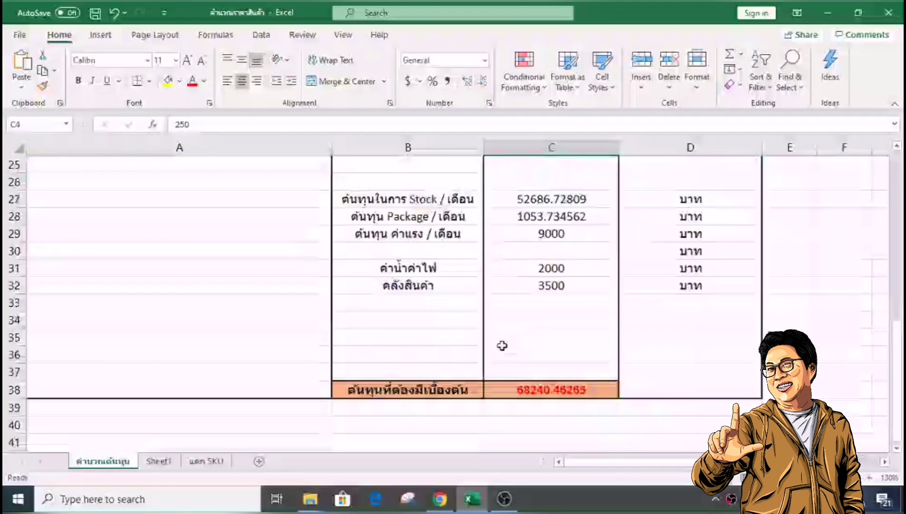
click(546, 390)
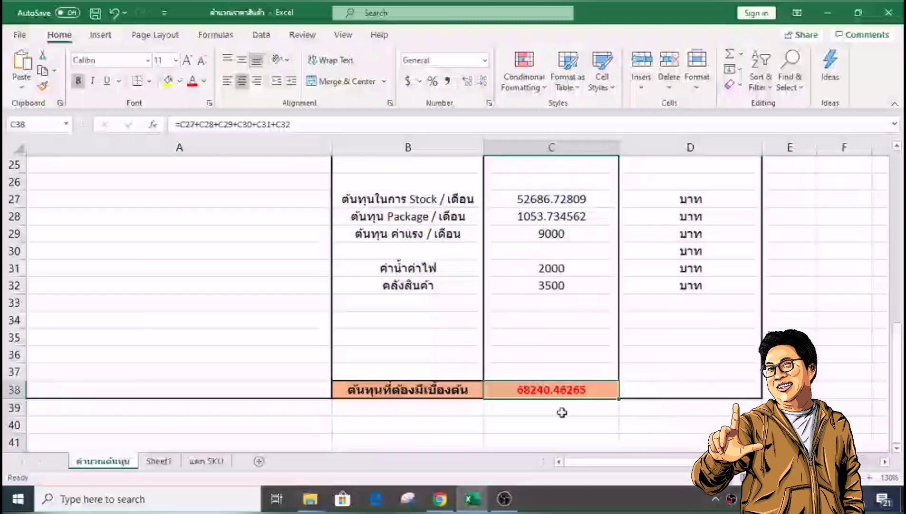
Set the desired monthly profit in B20 to 100000.
scroll(549, 392, up, 2)
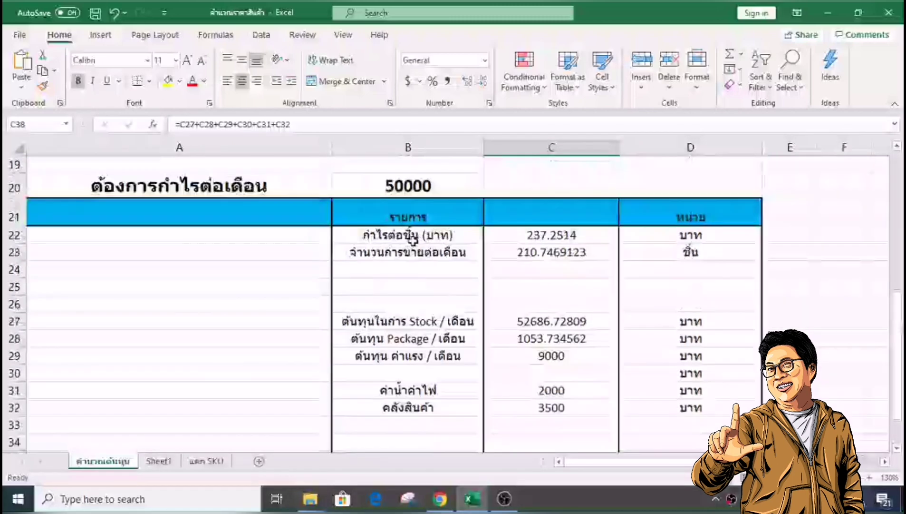
click(403, 186)
text(100000)
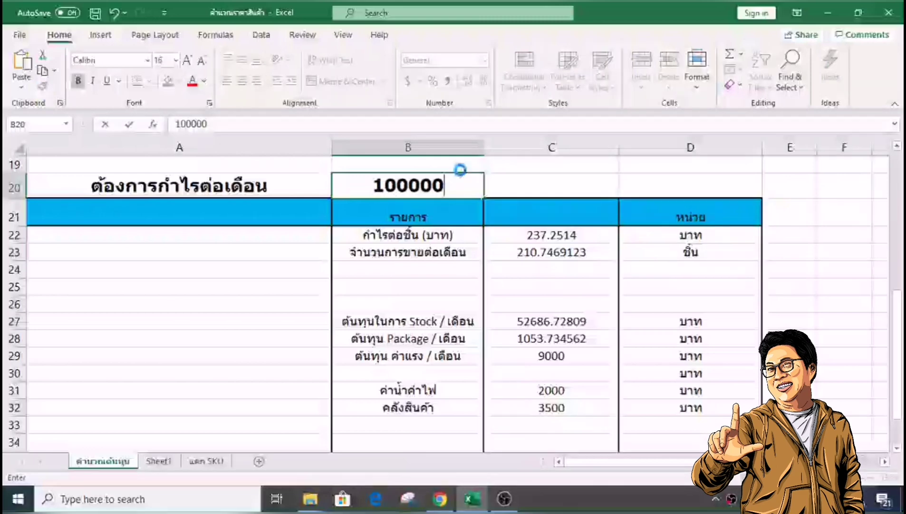
key(Return)
Check the required monthly sales quantity in C23 and the initial capital in C38 for the new profit target.
click(547, 252)
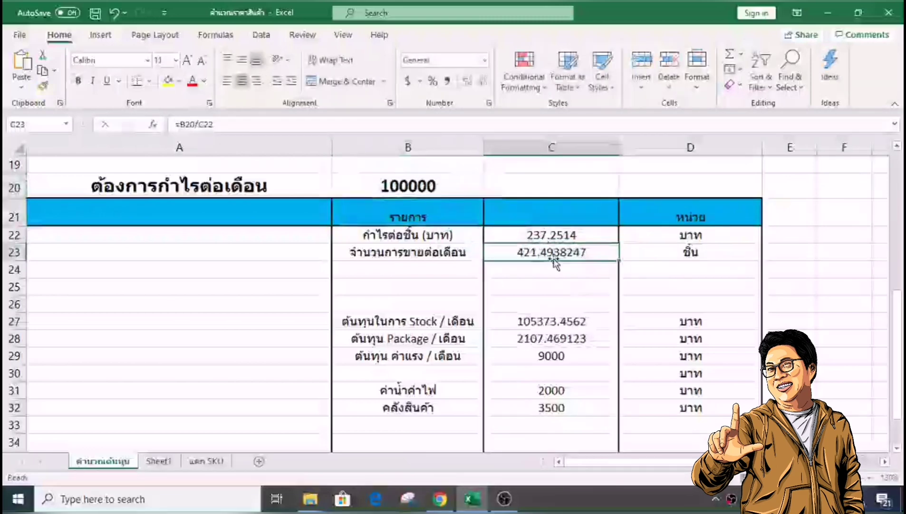
scroll(558, 263, down, 2)
click(549, 391)
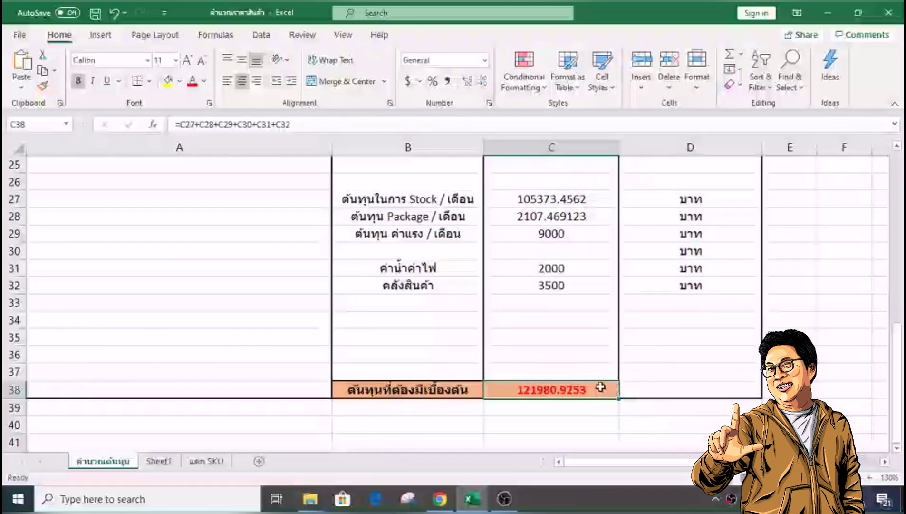
Set the product cost in C4 to 490 and the desired selling price in C3 to 1000.
scroll(587, 367, up, 8)
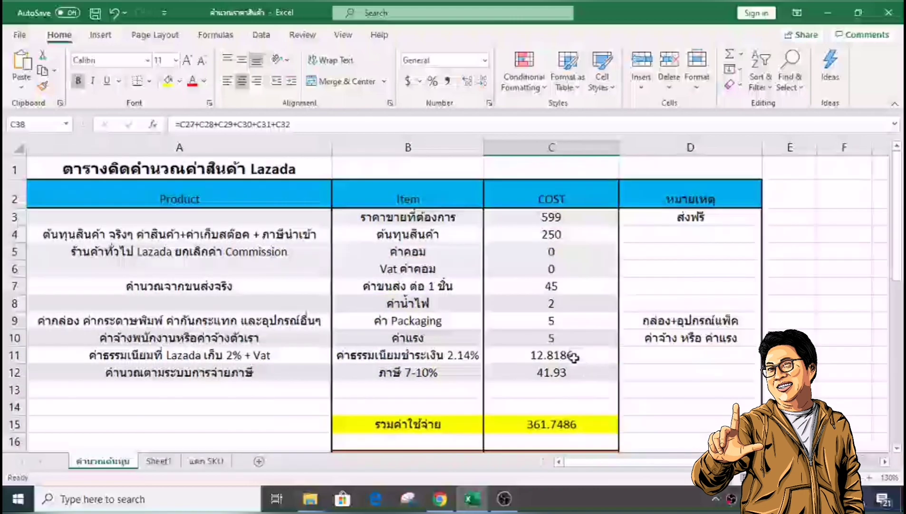
scroll(500, 296, down, 1)
scroll(499, 296, up, 1)
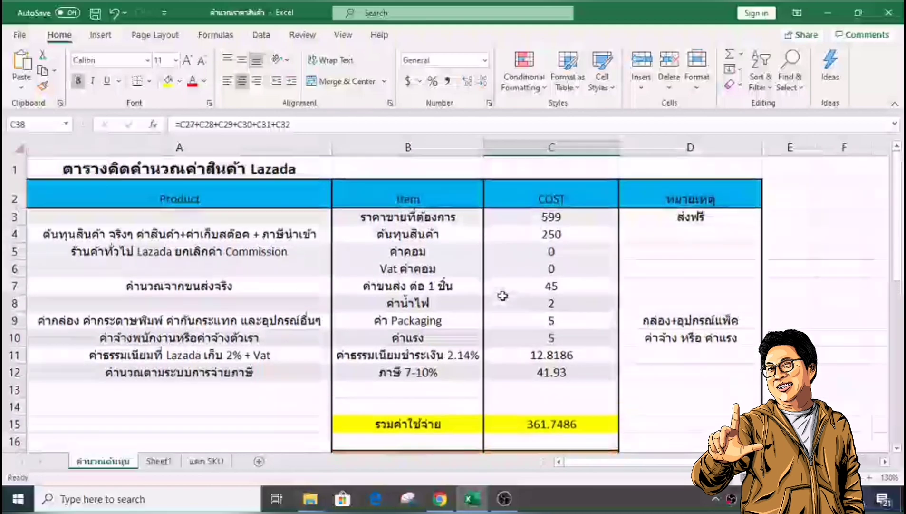
click(551, 235)
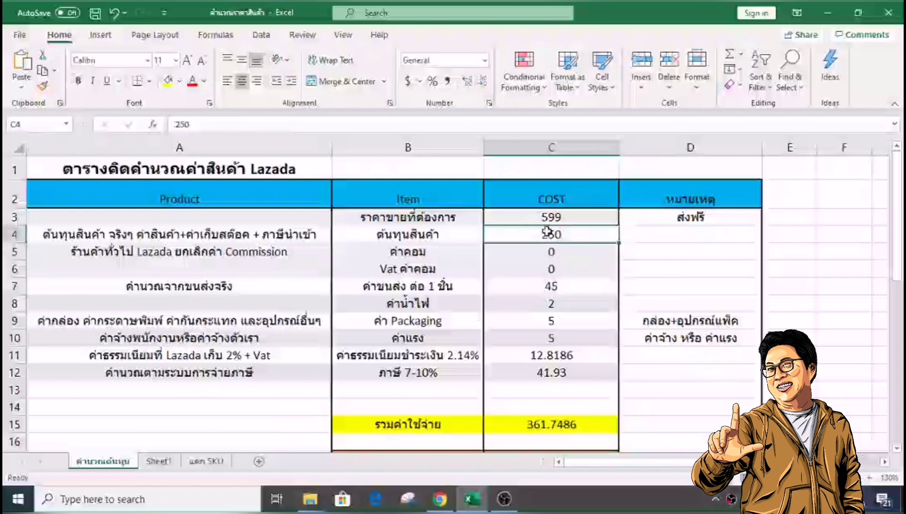
text(490)
key(Return)
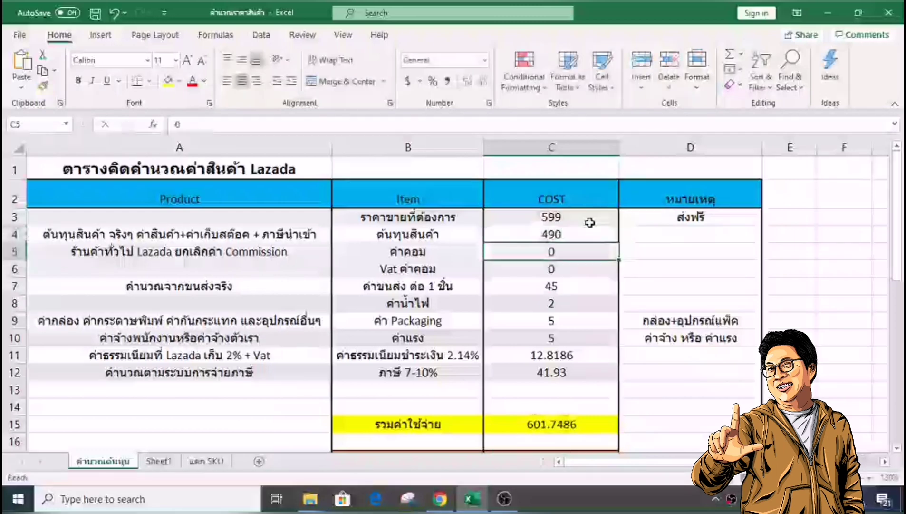
click(582, 215)
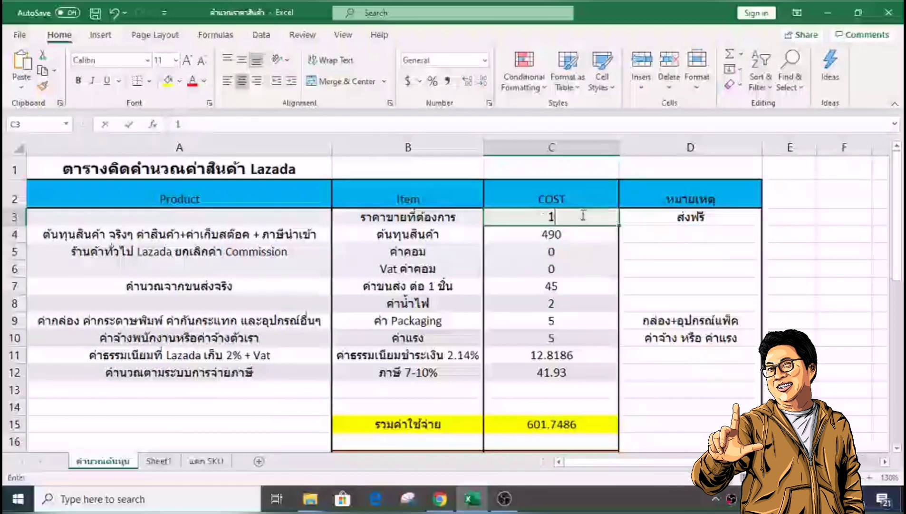
text(1000)
key(Return)
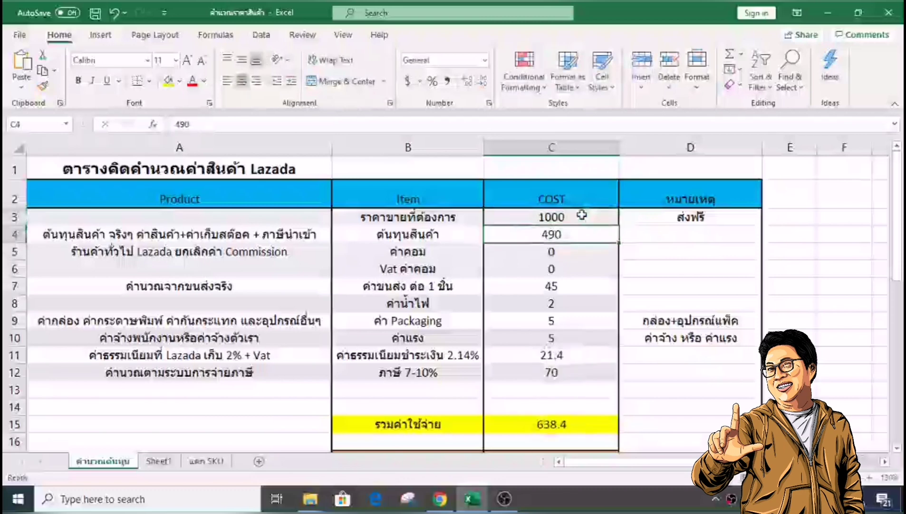
Set the shipping cost per item in C7 to 65.
click(547, 288)
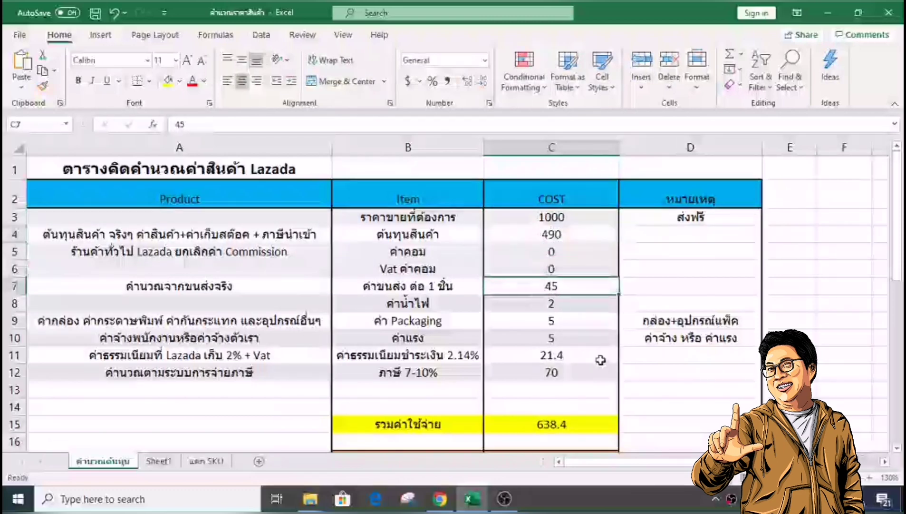
text(65)
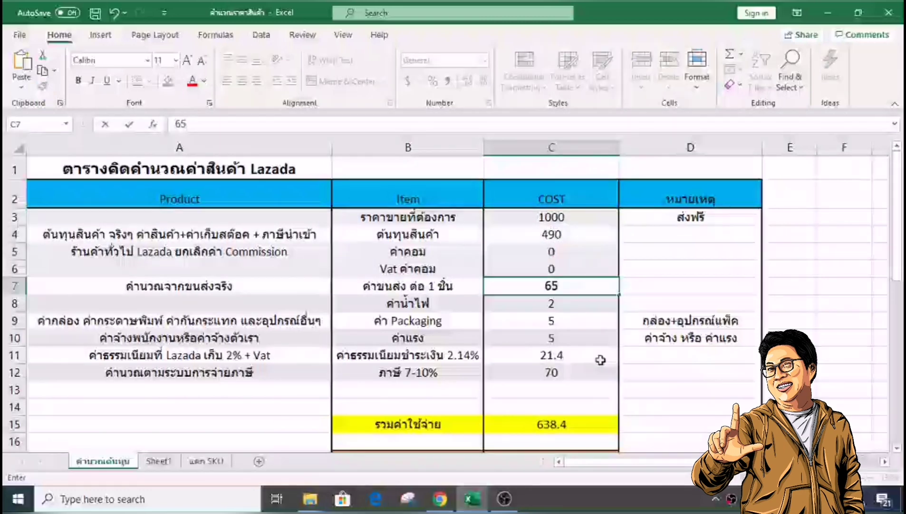
key(Return)
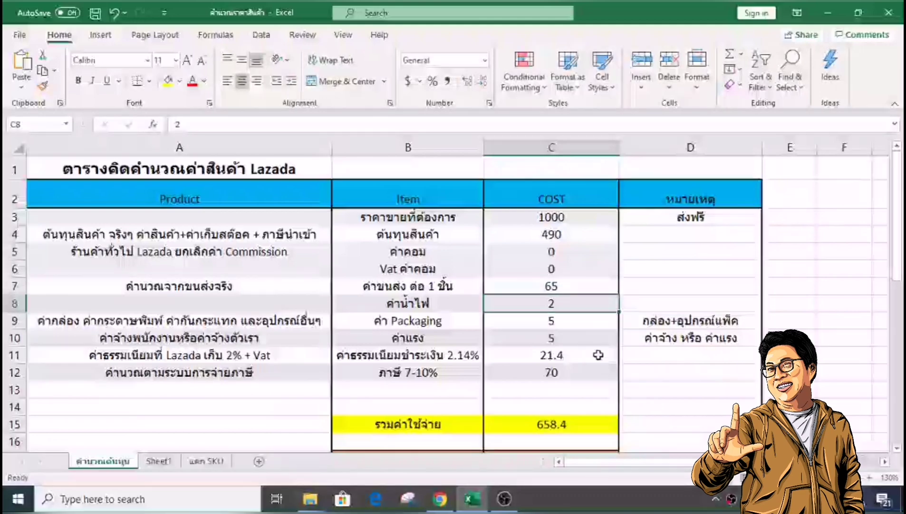
Compare the selling price in C3 with the total expenses in C15 and the profit in C17.
scroll(587, 336, down, 2)
scroll(587, 337, up, 2)
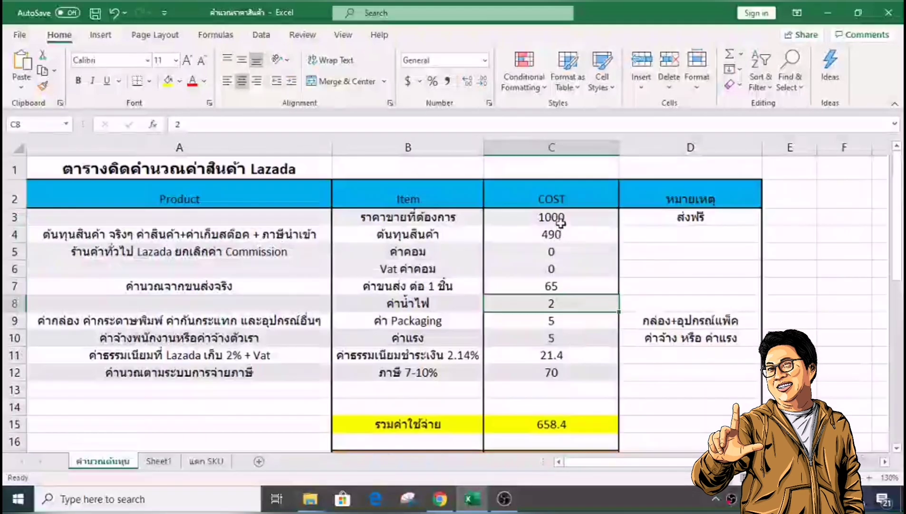
scroll(576, 441, down, 1)
click(555, 331)
scroll(555, 330, up, 1)
click(563, 217)
scroll(571, 252, down, 2)
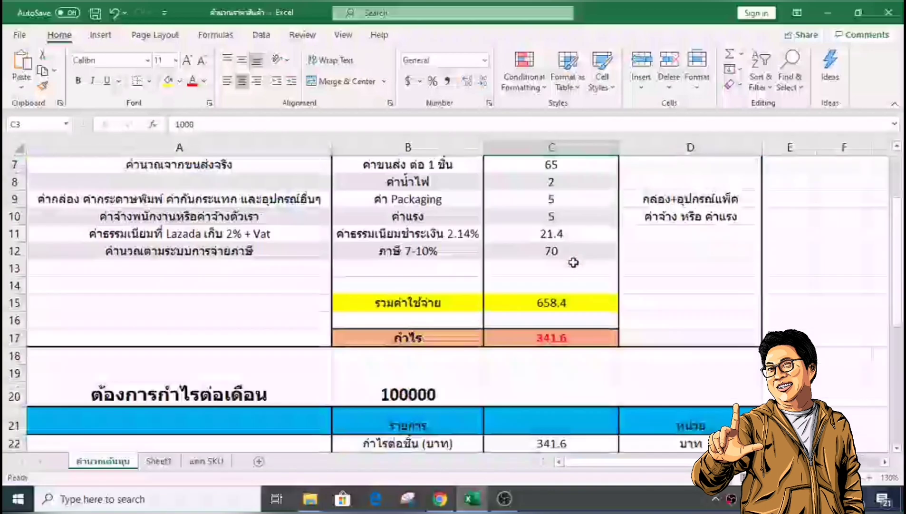
Review the monthly sales quantity, stock cost and initial capital against the profit target and the selling price.
scroll(594, 301, down, 2)
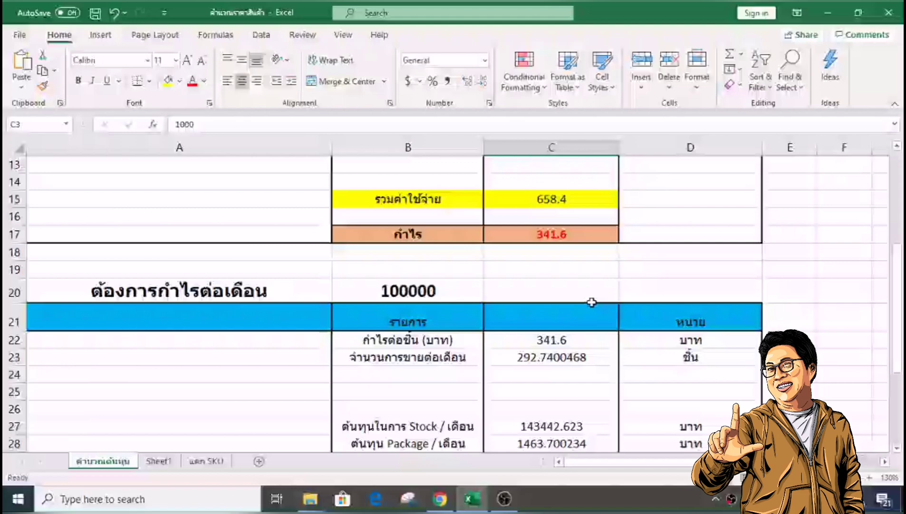
scroll(592, 303, down, 3)
scroll(591, 301, up, 1)
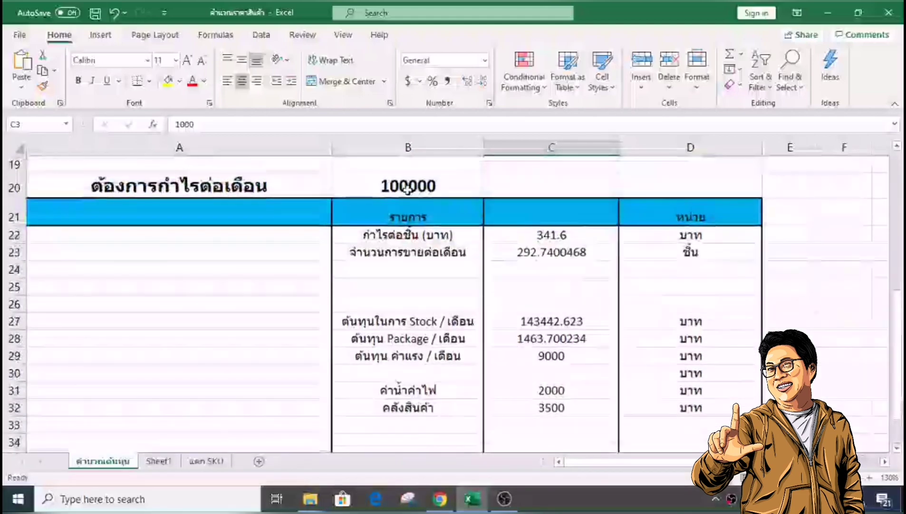
scroll(546, 211, up, 6)
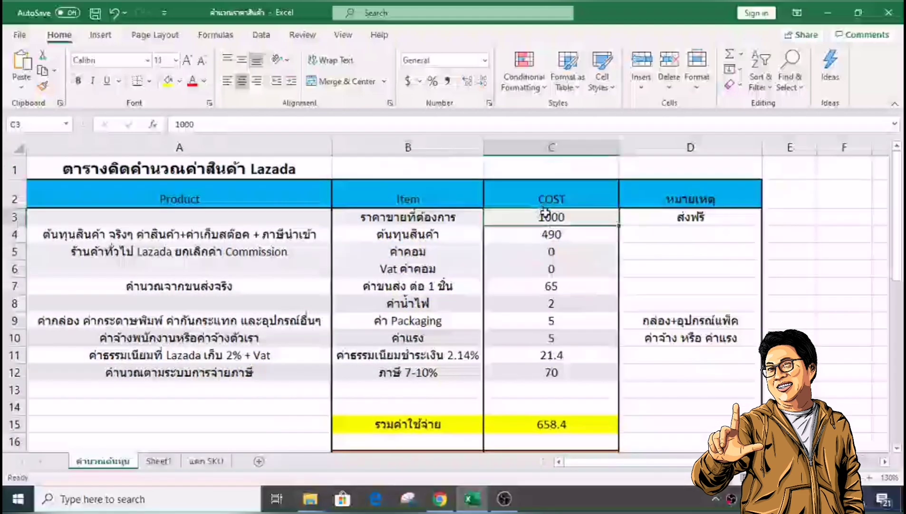
scroll(481, 236, down, 6)
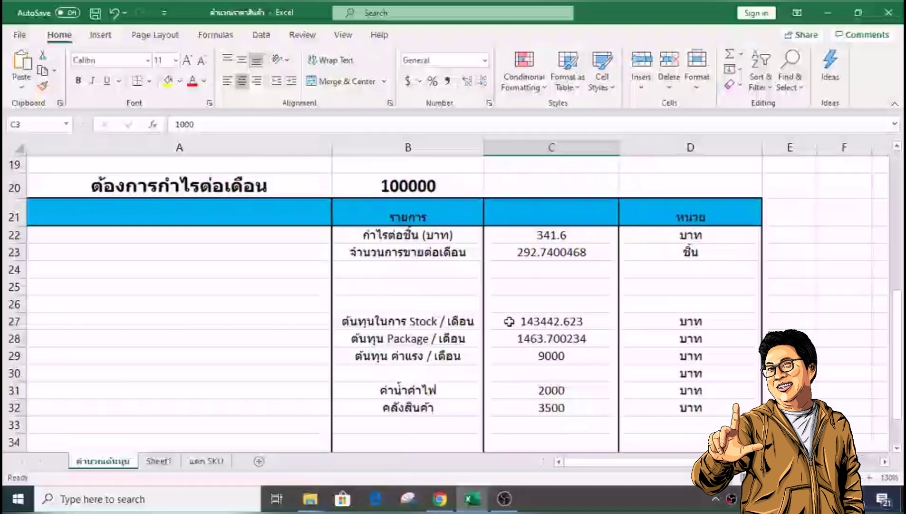
scroll(509, 321, down, 1)
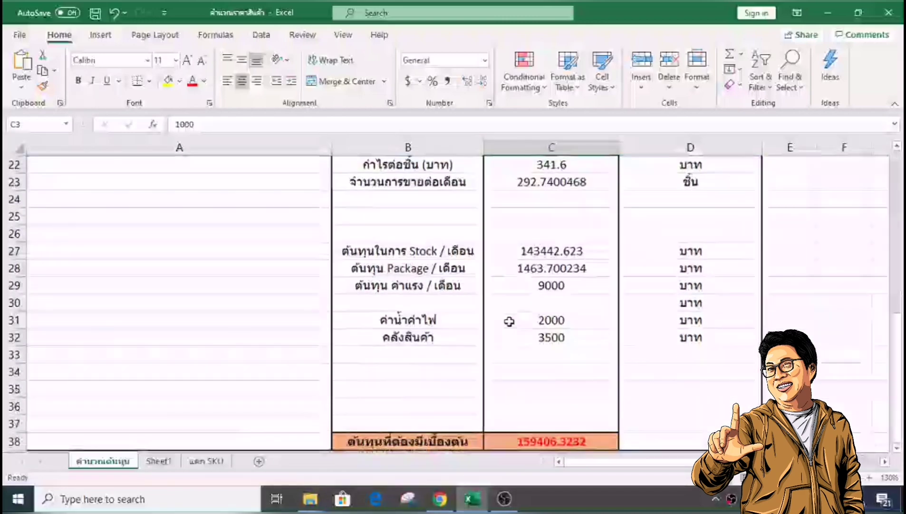
Examine the initial capital in C38 and its components: monthly stock, packaging, labour, utilities and warehouse costs in rows 27 to 32.
click(548, 443)
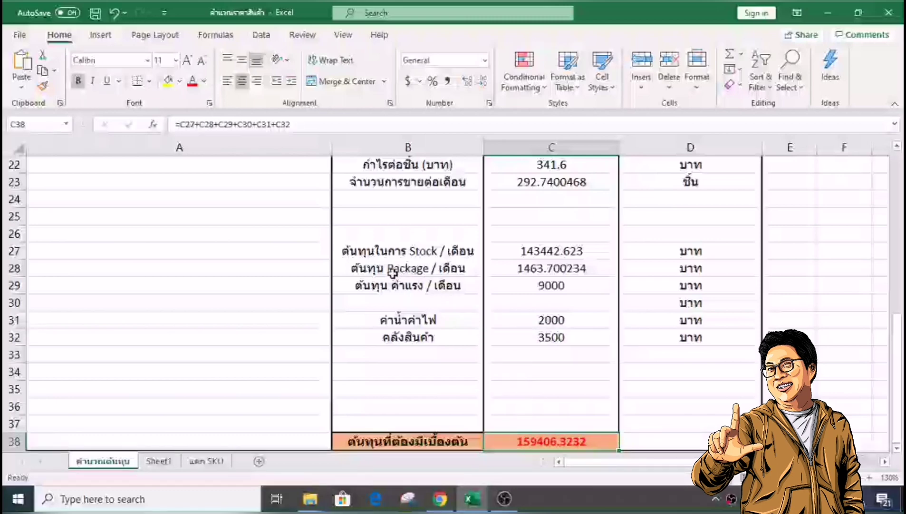
scroll(403, 270, up, 1)
click(428, 323)
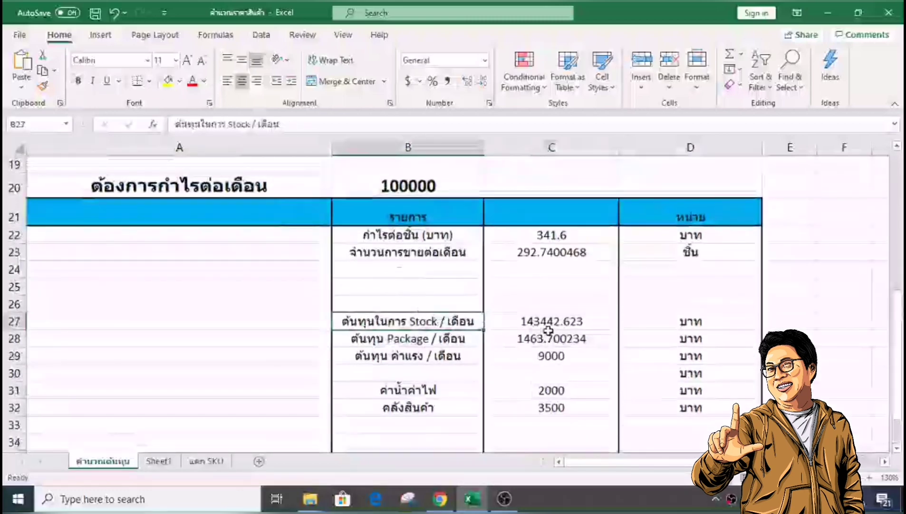
click(587, 324)
click(453, 337)
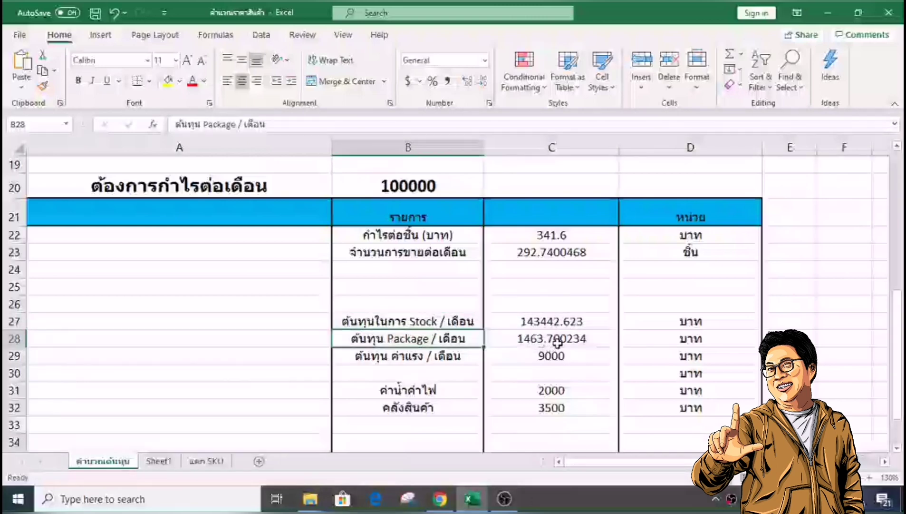
click(541, 356)
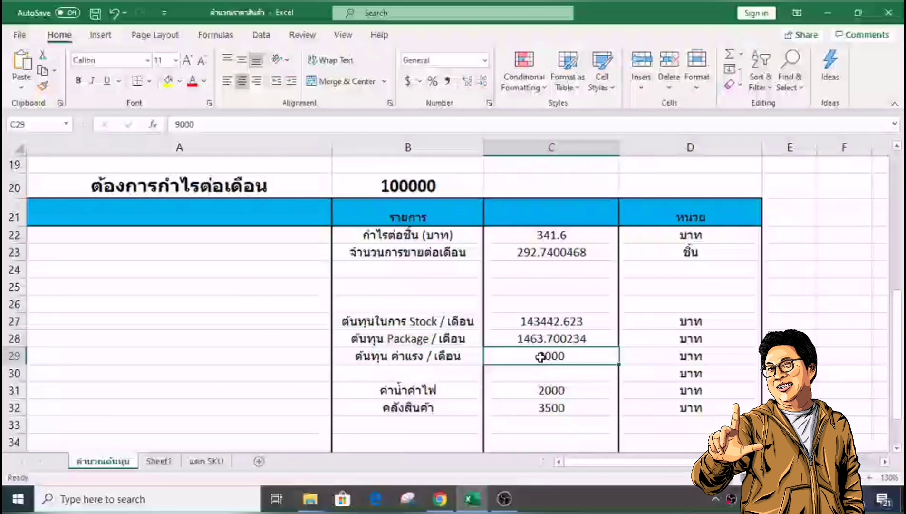
click(519, 393)
click(521, 408)
scroll(521, 408, up, 1)
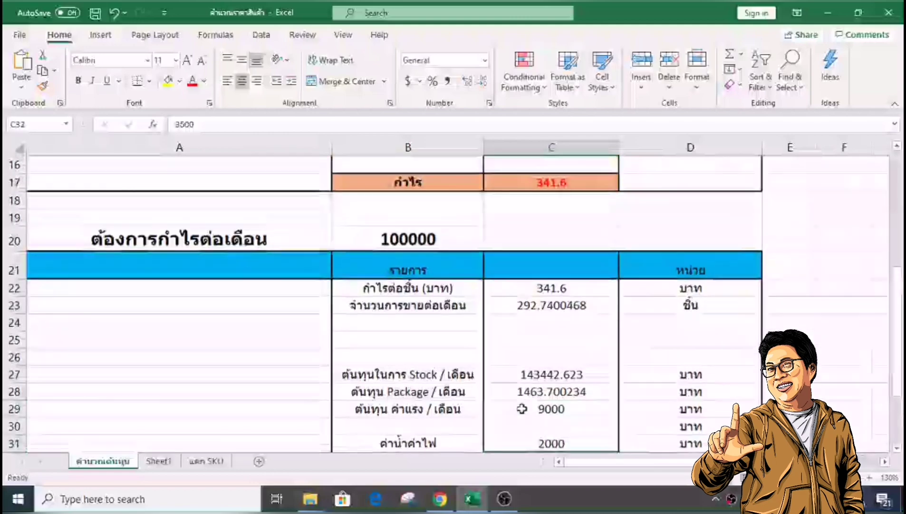
Review the monthly profit target in B20 against the initial capital in row 38 and the pricing table above.
scroll(522, 407, down, 2)
scroll(518, 407, up, 3)
scroll(518, 408, up, 3)
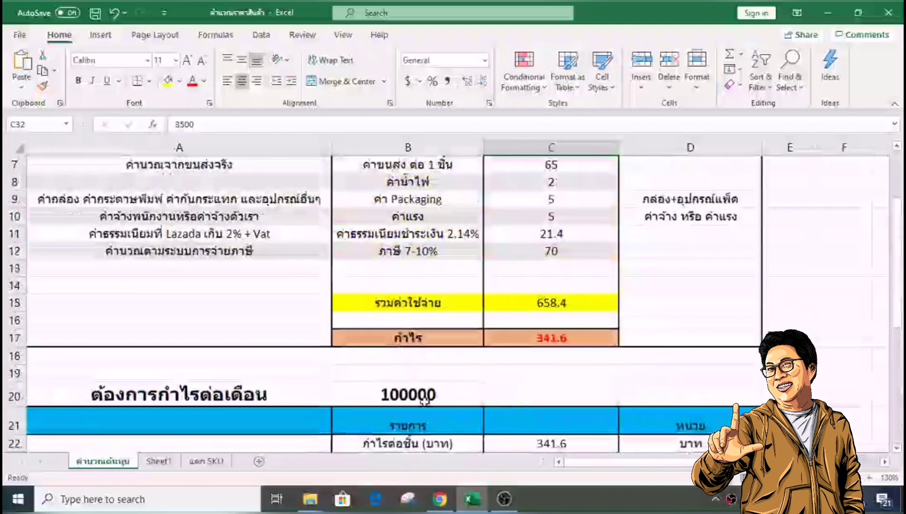
click(419, 390)
scroll(421, 400, down, 2)
scroll(422, 400, down, 3)
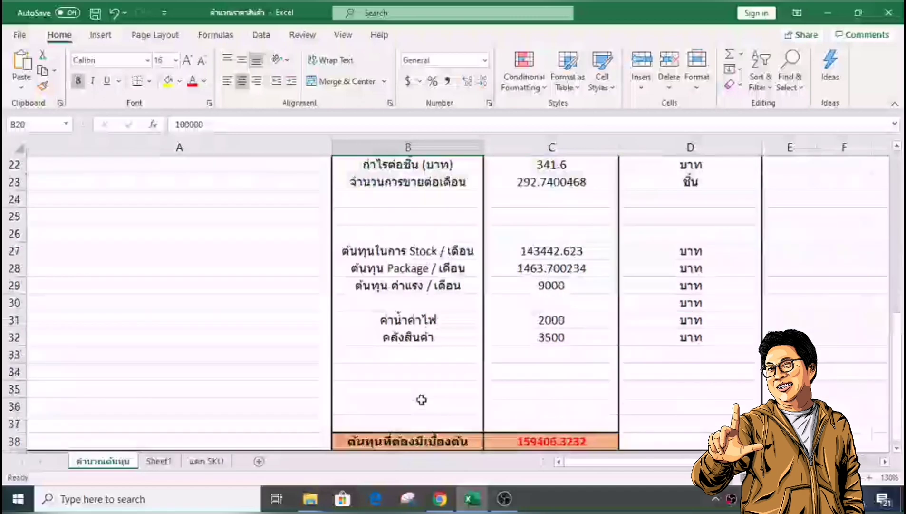
scroll(421, 400, up, 7)
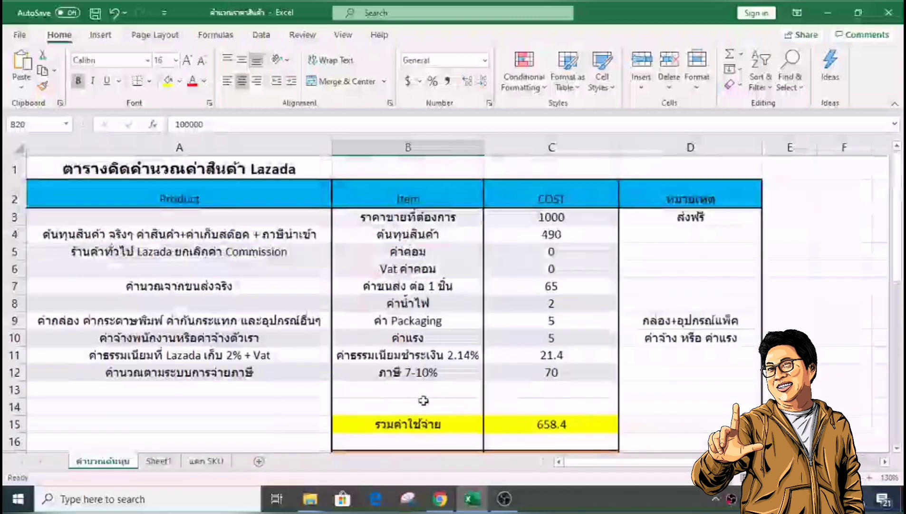